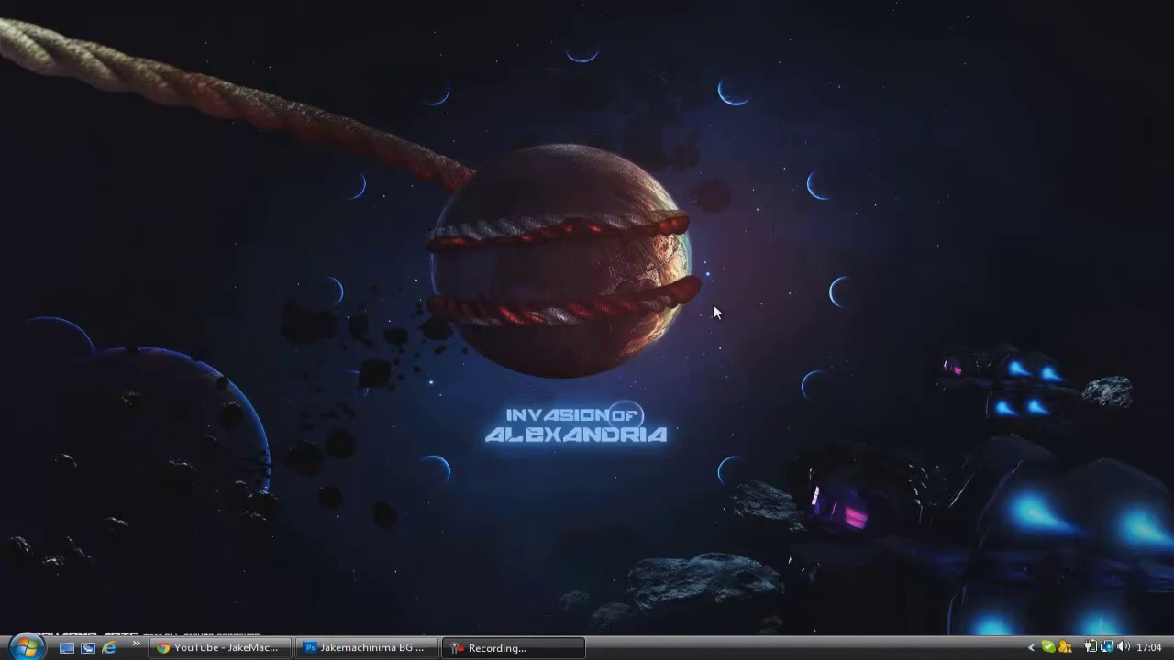
- View the channel artwork in Photoshop, switch to Chrome, and look through the open Twitter, Facebook and YouTube channel pages
left_click(364, 648)
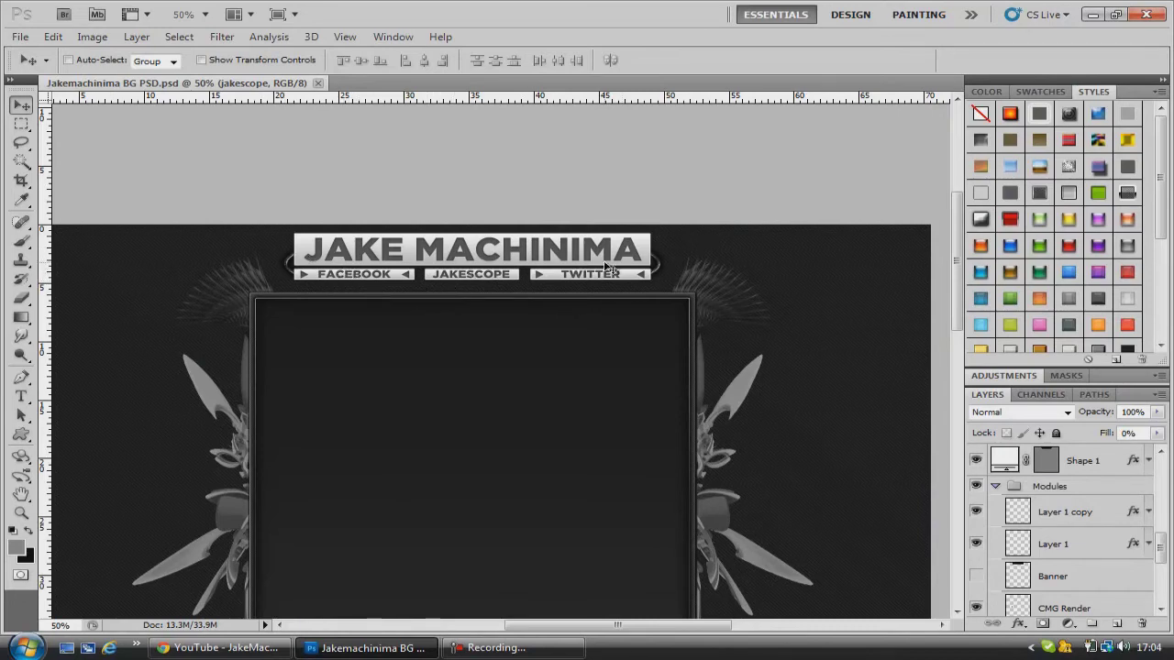
key("alt+Tab")
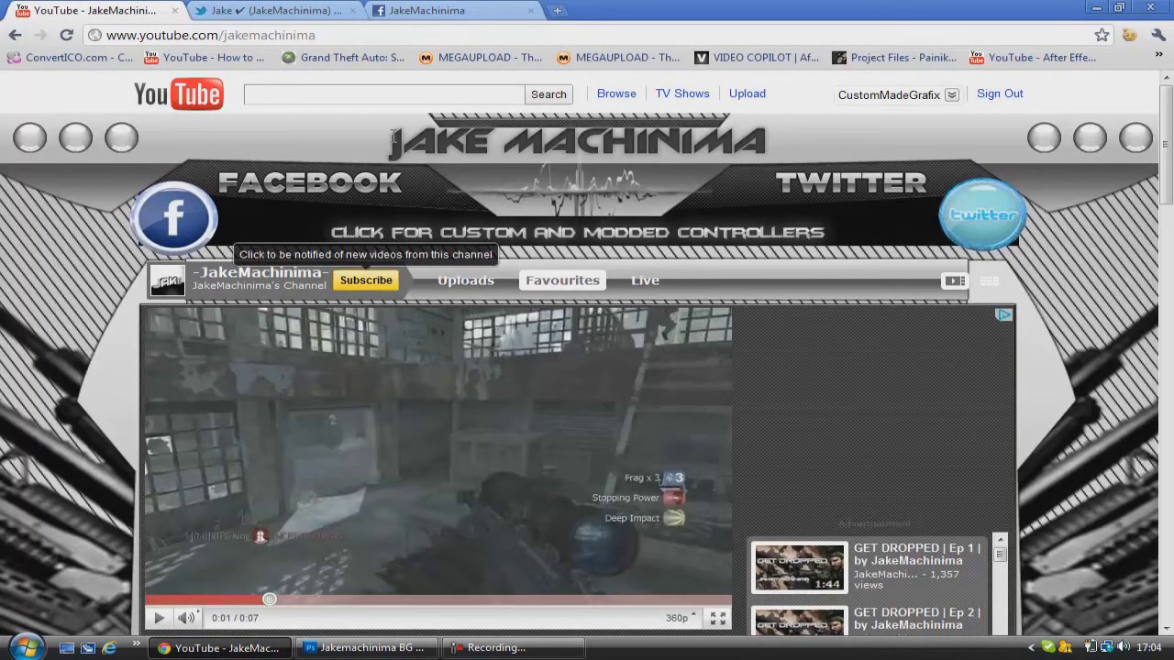
left_click(303, 11)
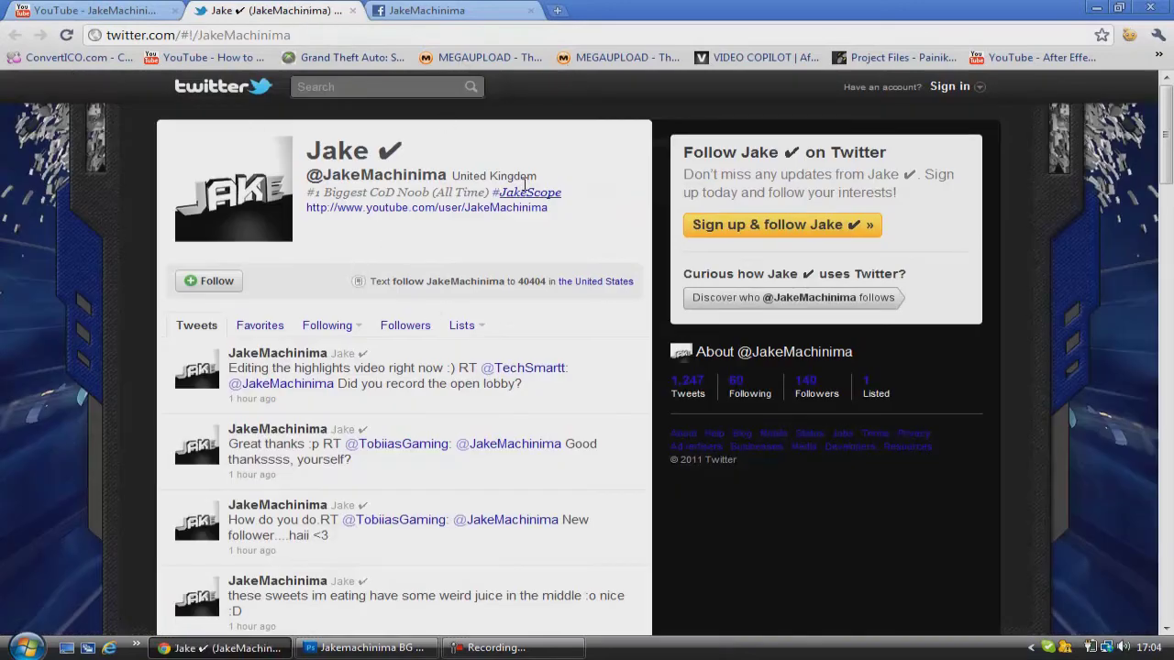
left_click(448, 11)
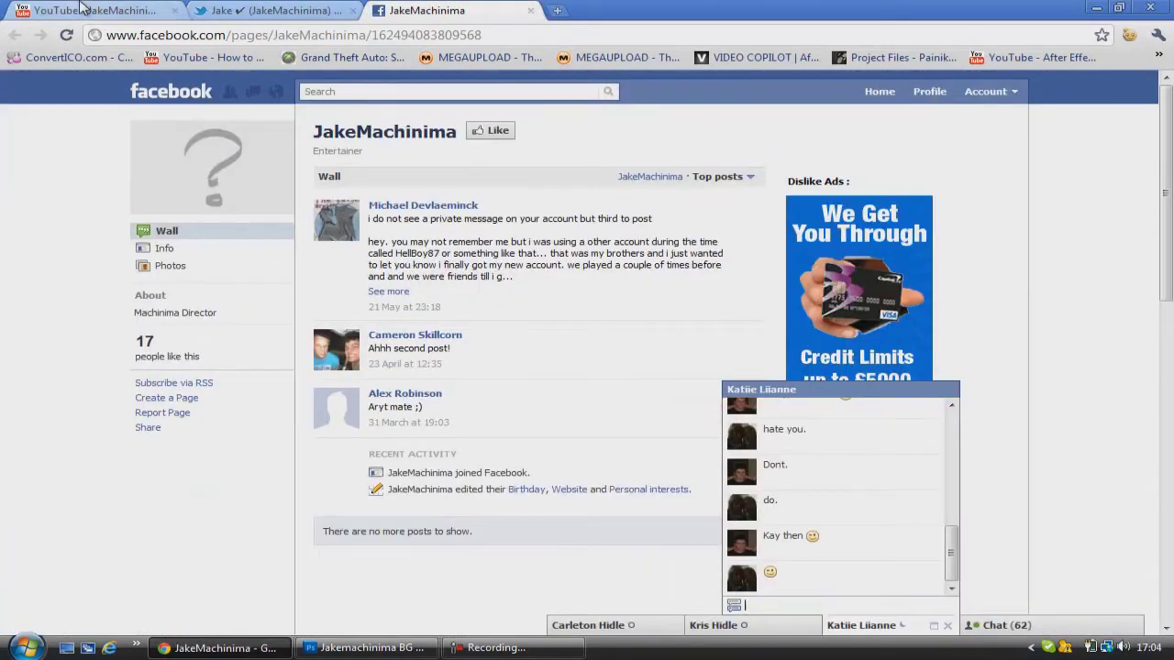
left_click(110, 11)
right_click(584, 235)
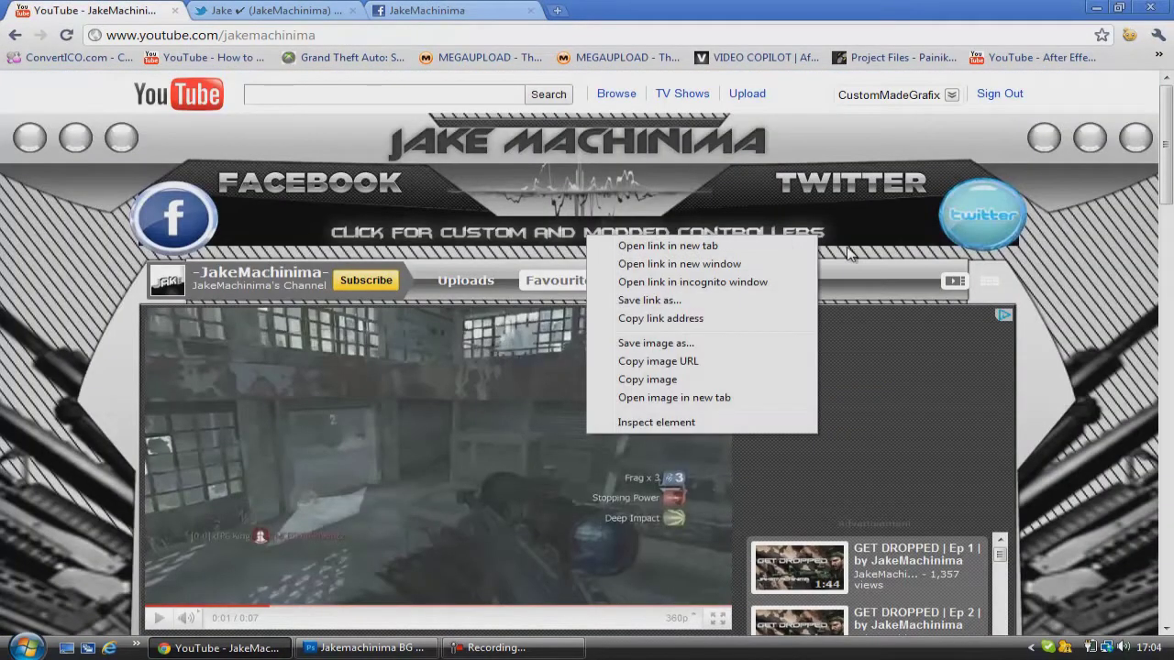
left_click(1107, 285)
scroll(413, 404, "down", 6)
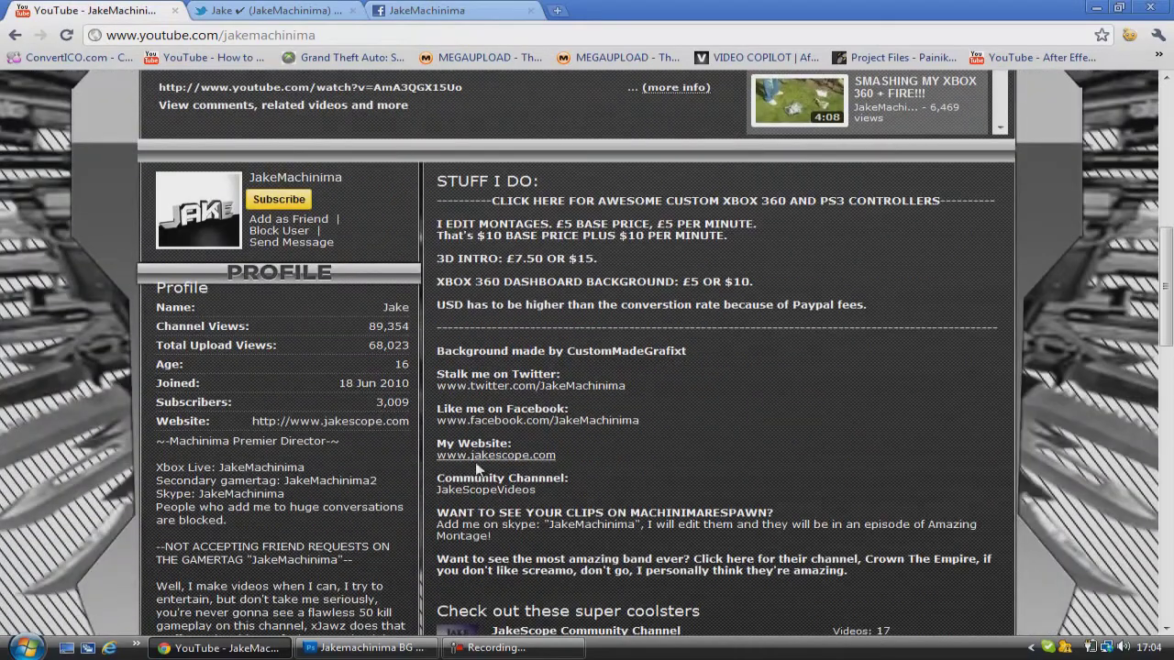
right_click(487, 459)
left_click(511, 466)
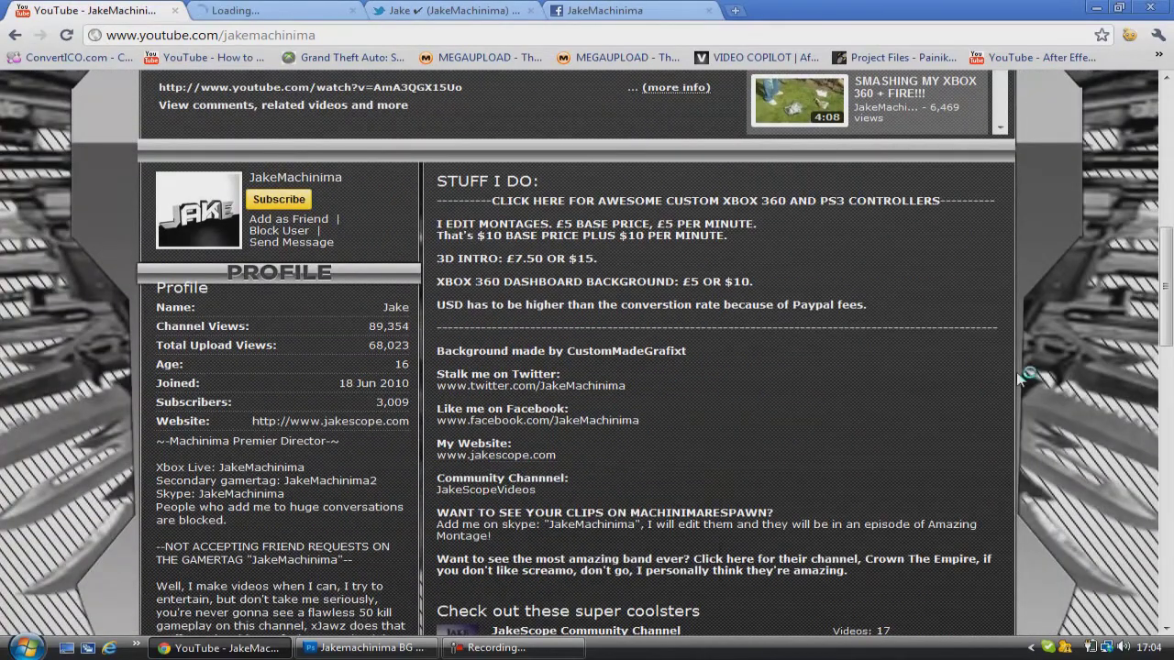
- Test the Facebook link in the YouTube channel's banner and return to the channel page
scroll(1058, 339, "up", 2)
scroll(1059, 337, "up", 5)
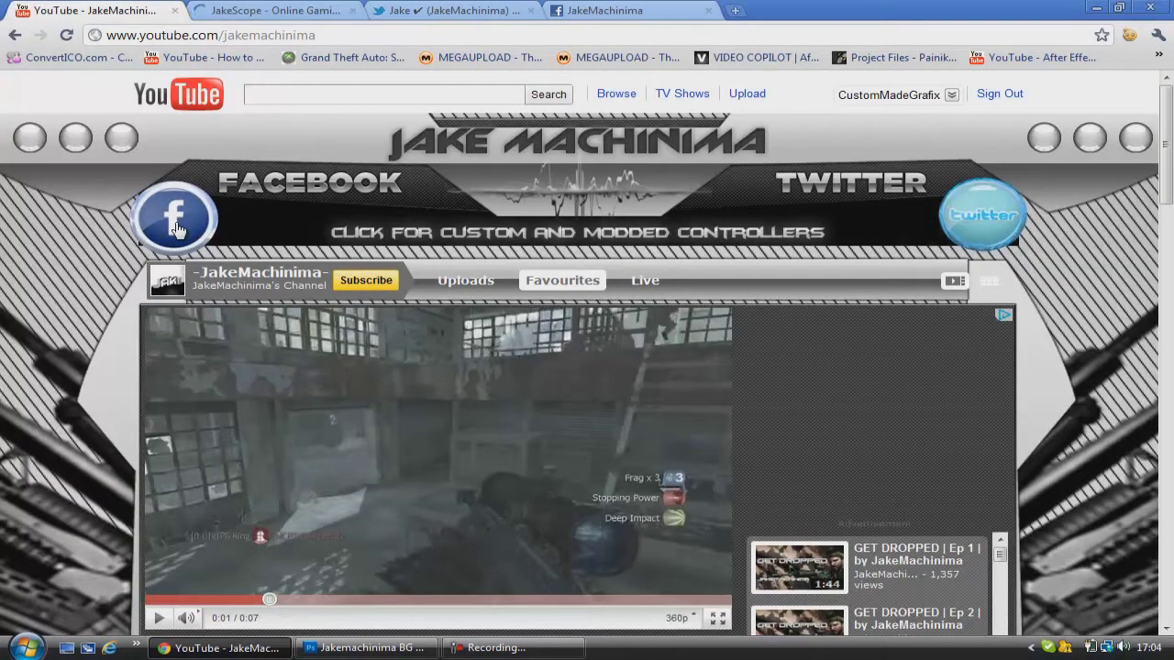
left_click(177, 224)
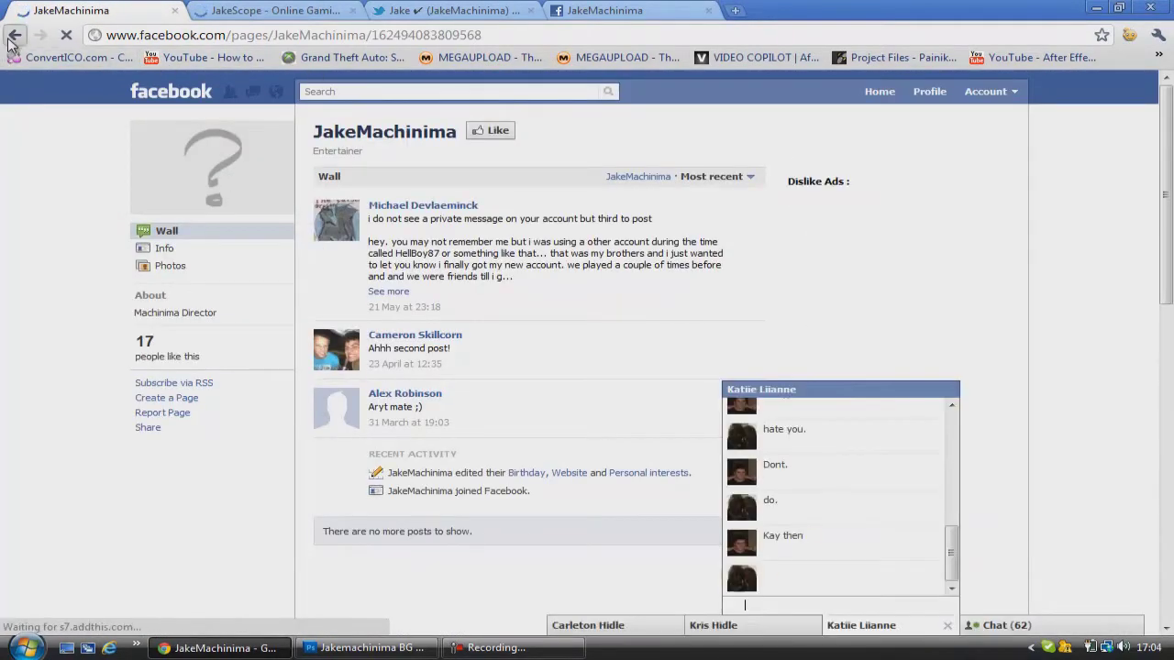
key("BackSpace")
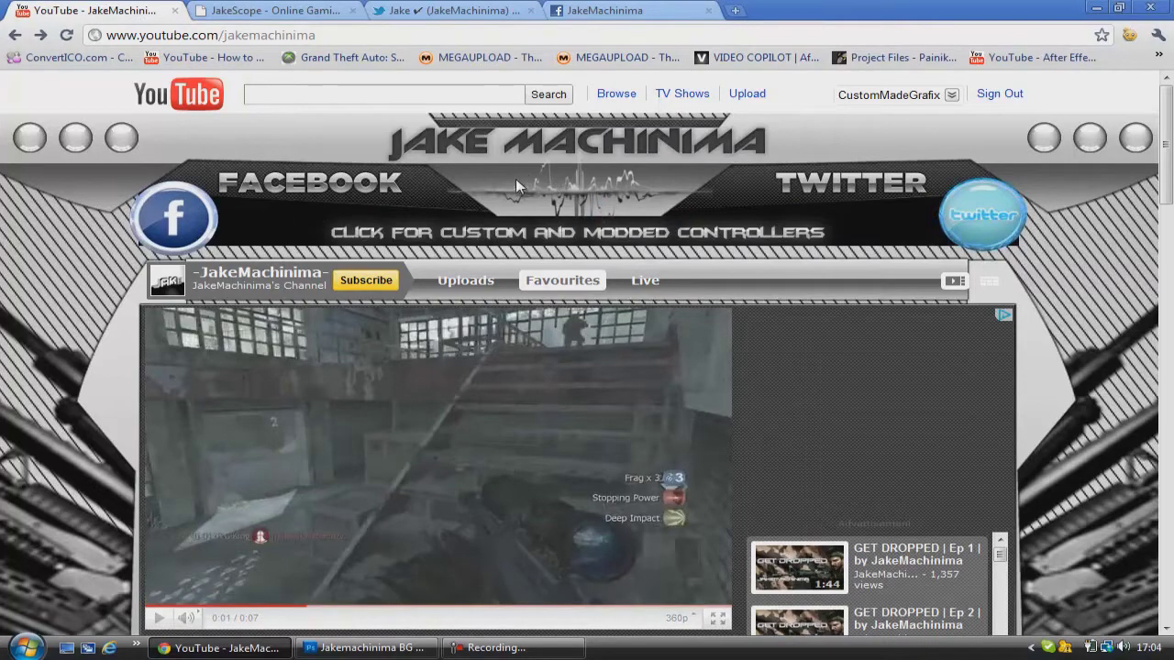
- Examine the channel page's banner, side graphics, profile box and description area from the header down to the featured channels
scroll(238, 248, "down", 5)
scroll(222, 257, "down", 8)
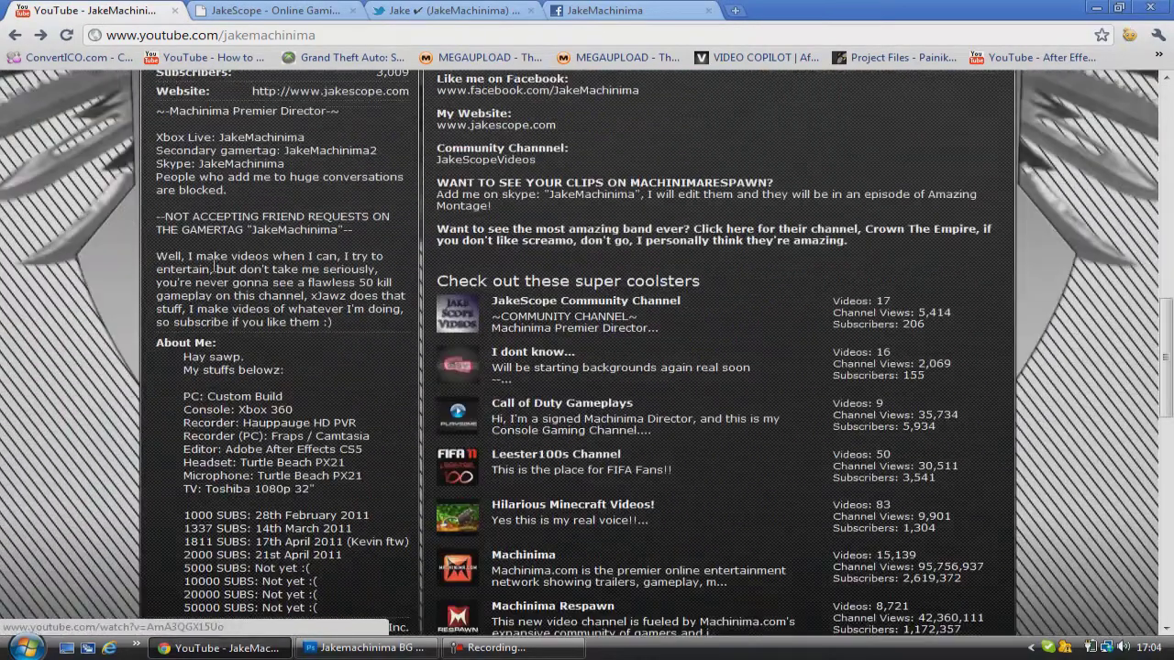
scroll(143, 119, "up", 5)
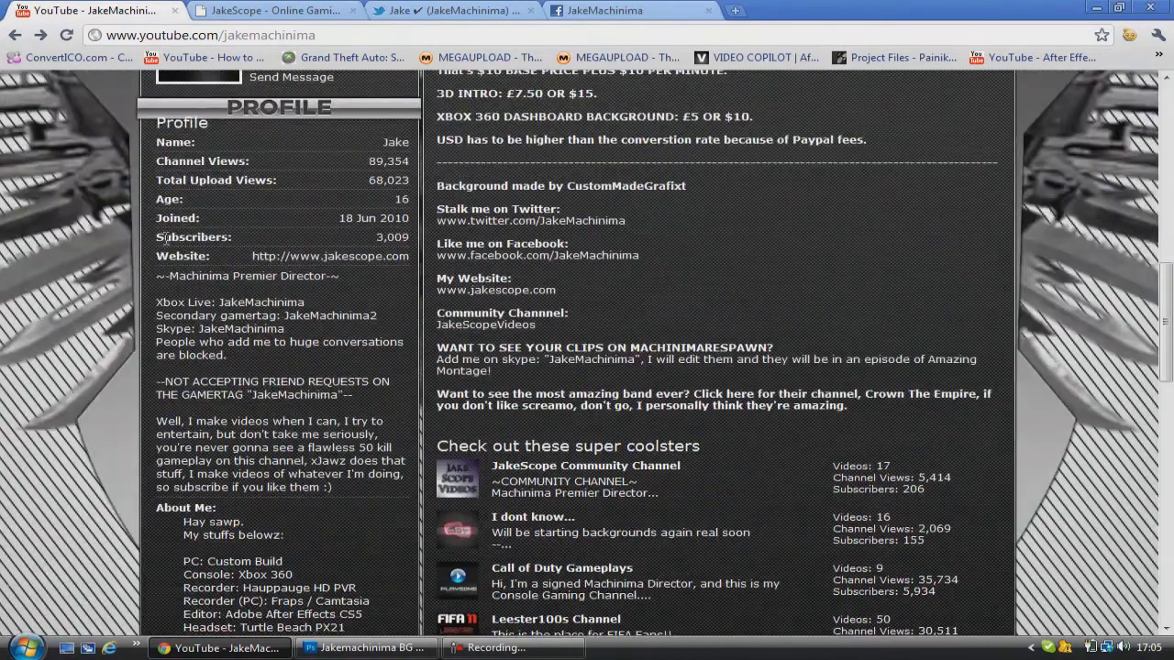
scroll(210, 314, "up", 8)
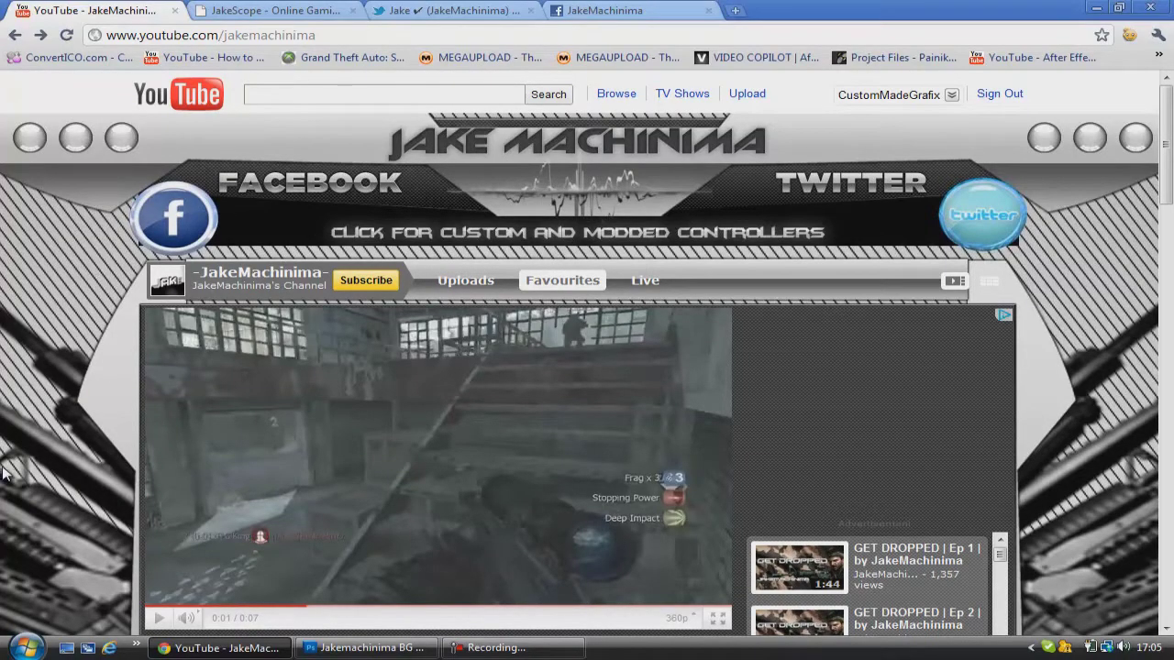
scroll(84, 396, "down", 10)
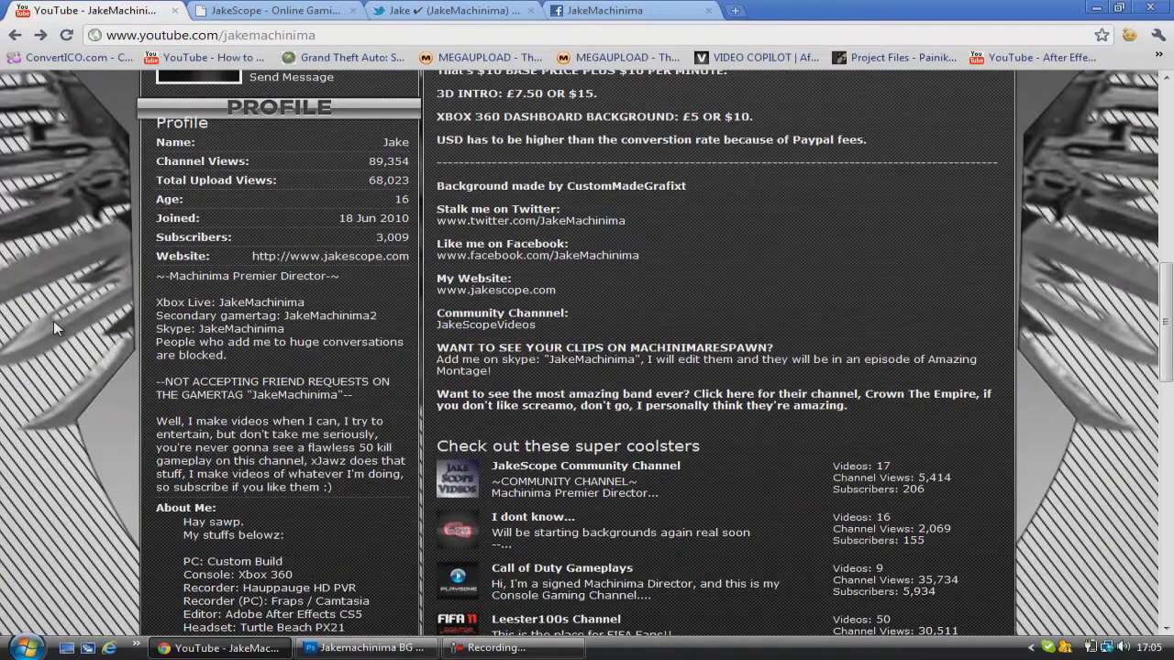
scroll(54, 321, "up", 5)
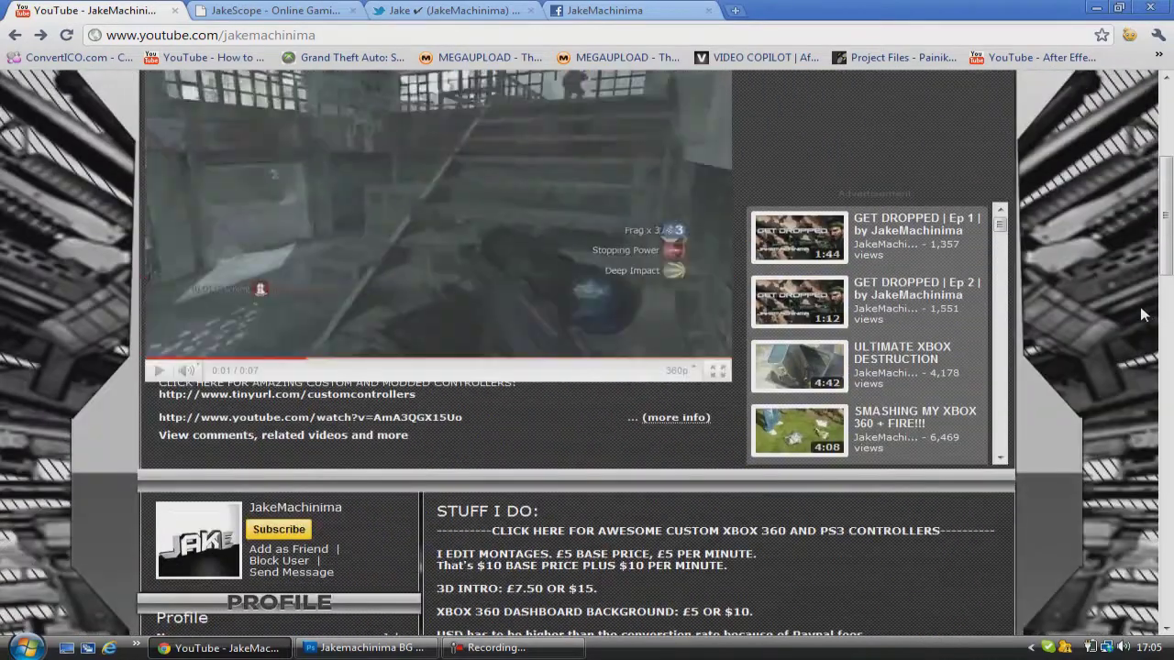
scroll(1142, 315, "up", 5)
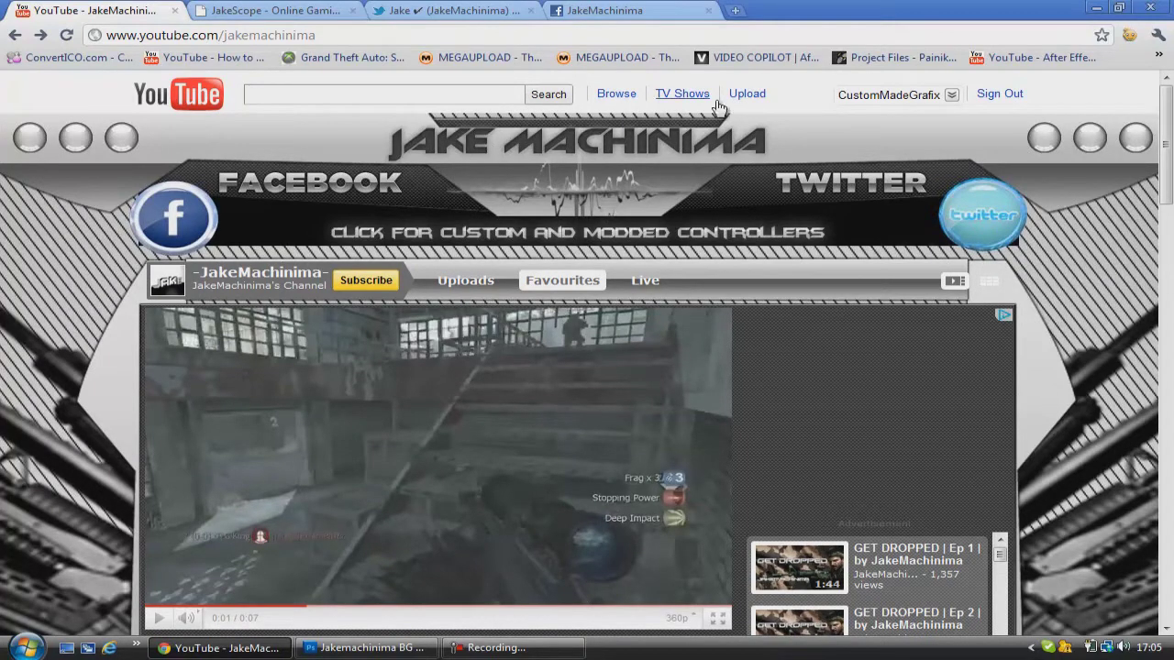
scroll(1016, 257, "down", 7)
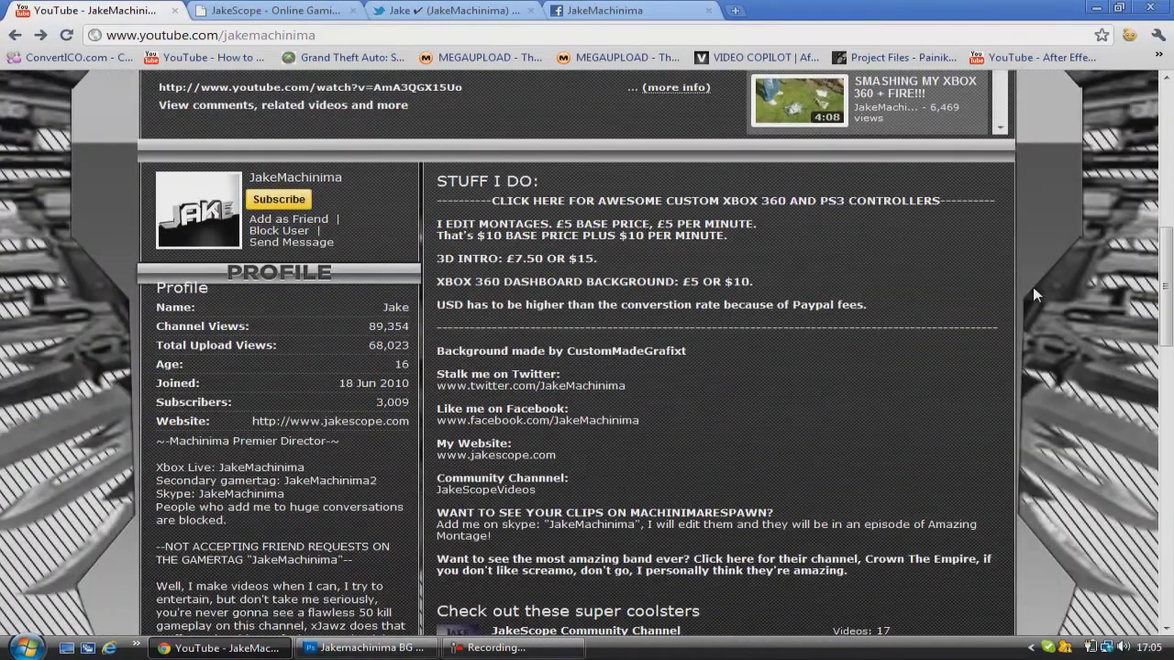
scroll(1033, 287, "down", 2)
scroll(1006, 298, "up", 2)
scroll(972, 298, "up", 6)
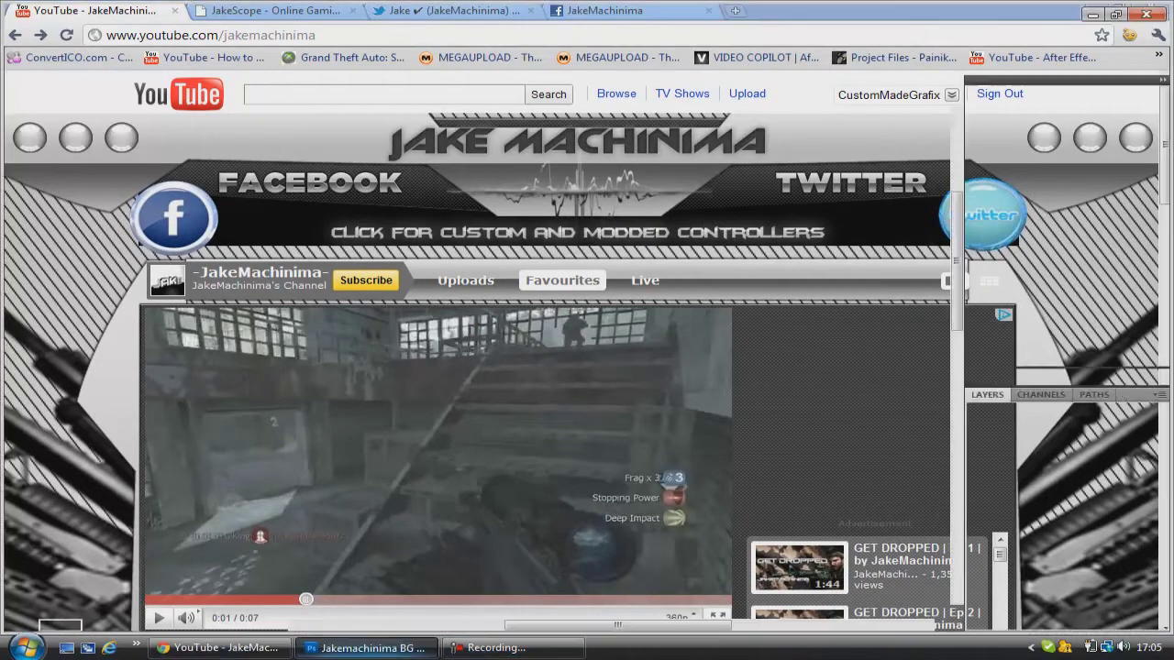
- Switch to Photoshop and make the Banner layer in the Modules group visible
left_click(365, 648)
scroll(632, 322, "down", 2)
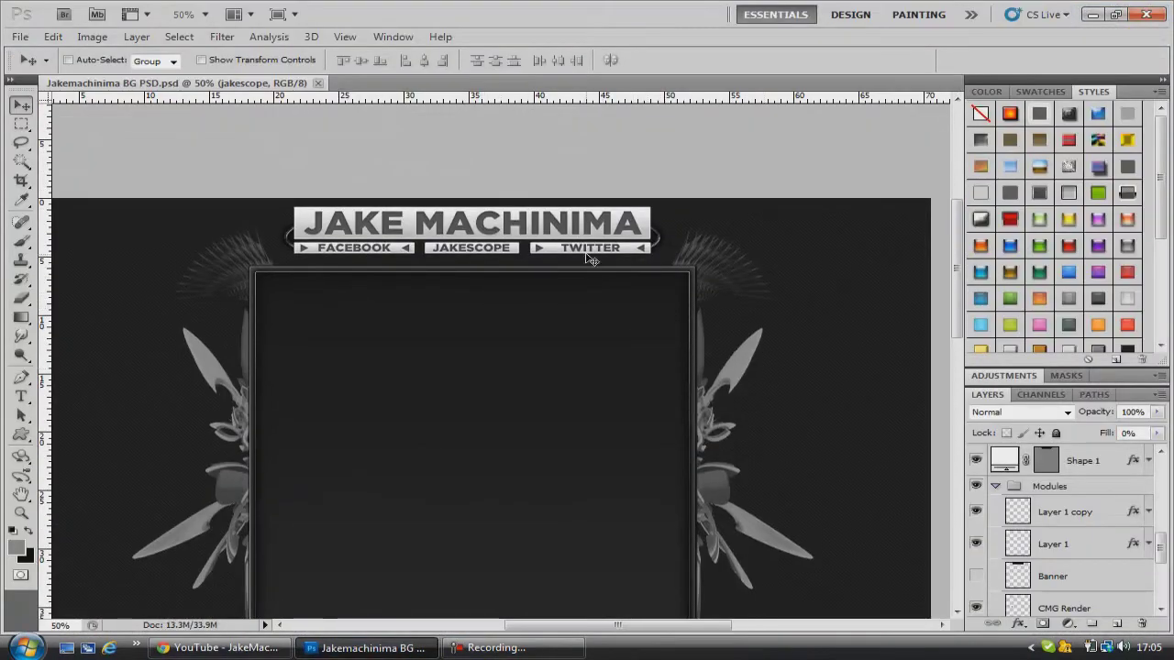
scroll(1027, 514, "down", 5)
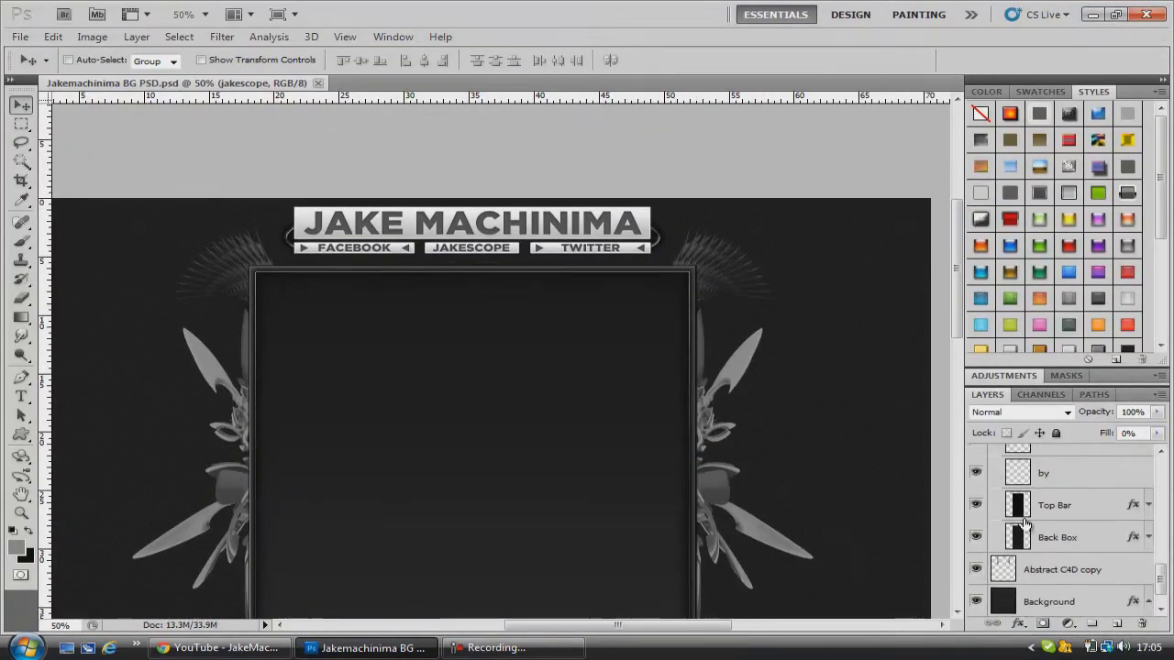
scroll(1046, 541, "up", 5)
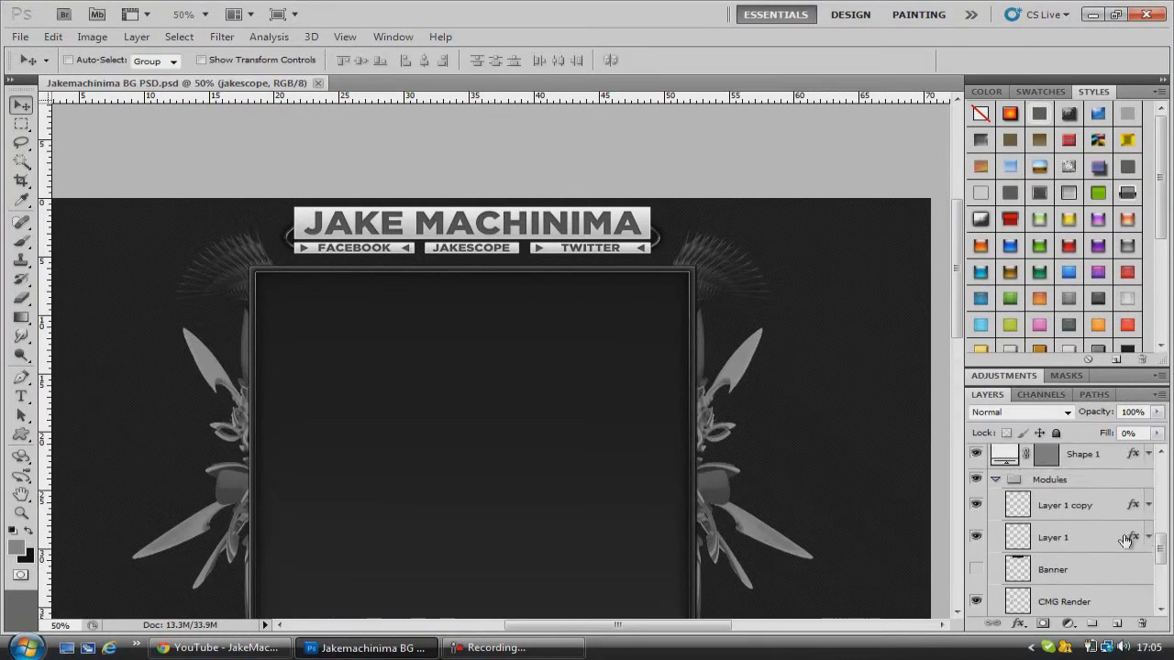
left_click(1089, 570)
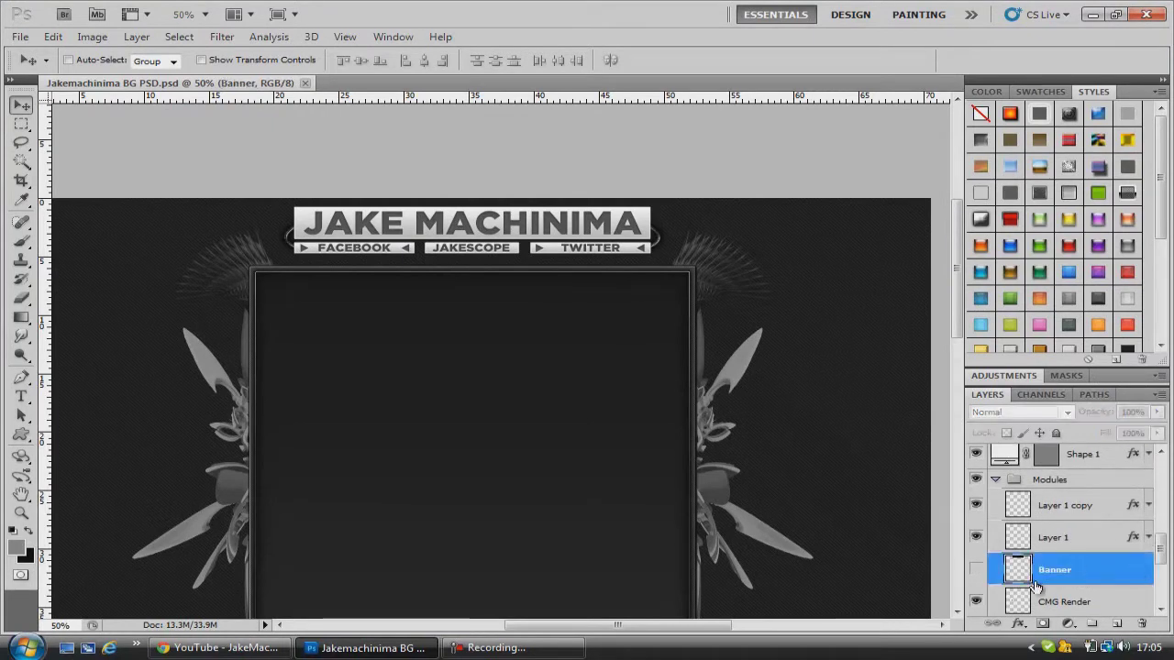
left_click(977, 570)
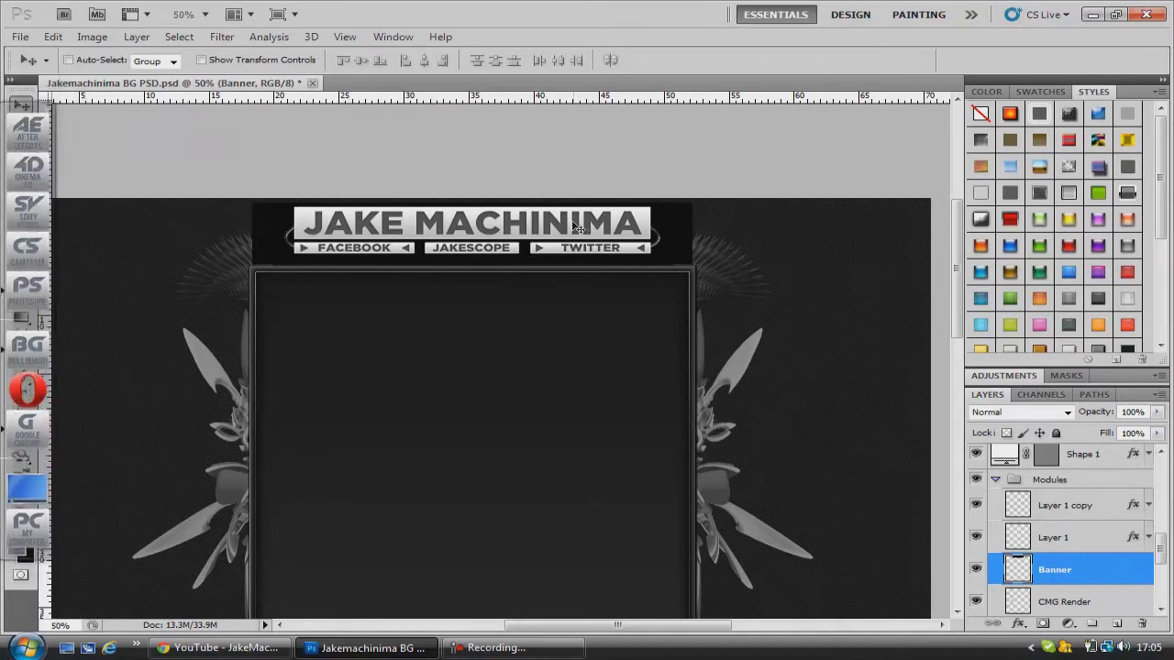
- Select the Banner layer's dark rectangle with the Magic Wand and hide that layer, keeping the selection active
left_click(22, 162)
left_click(266, 226)
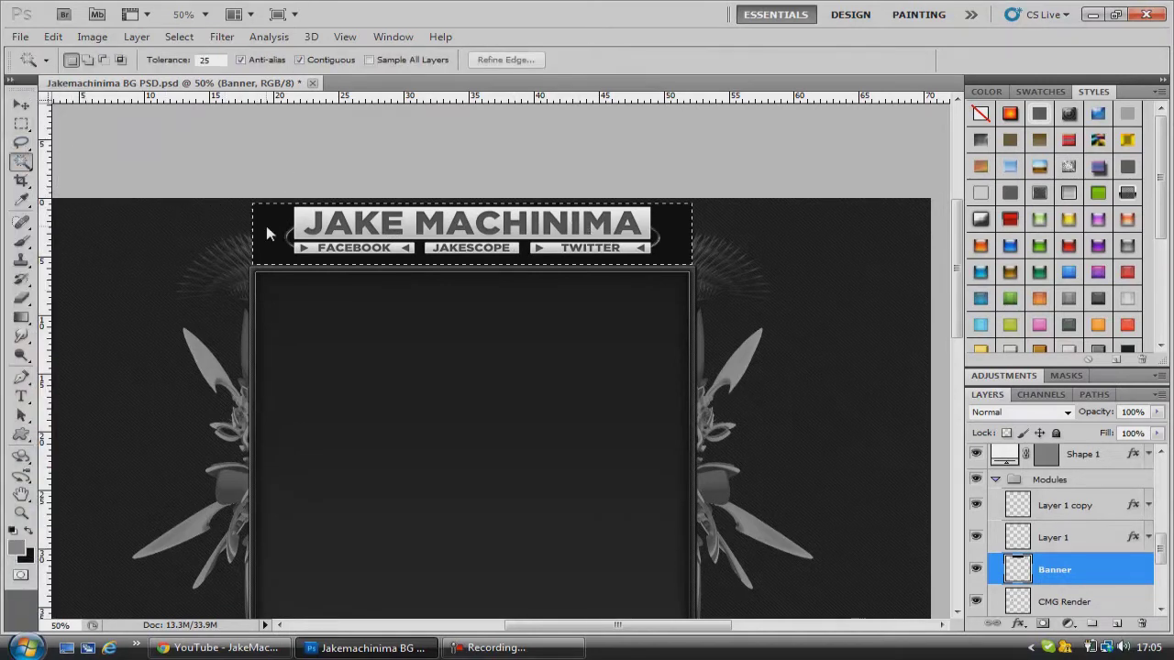
left_click(976, 569)
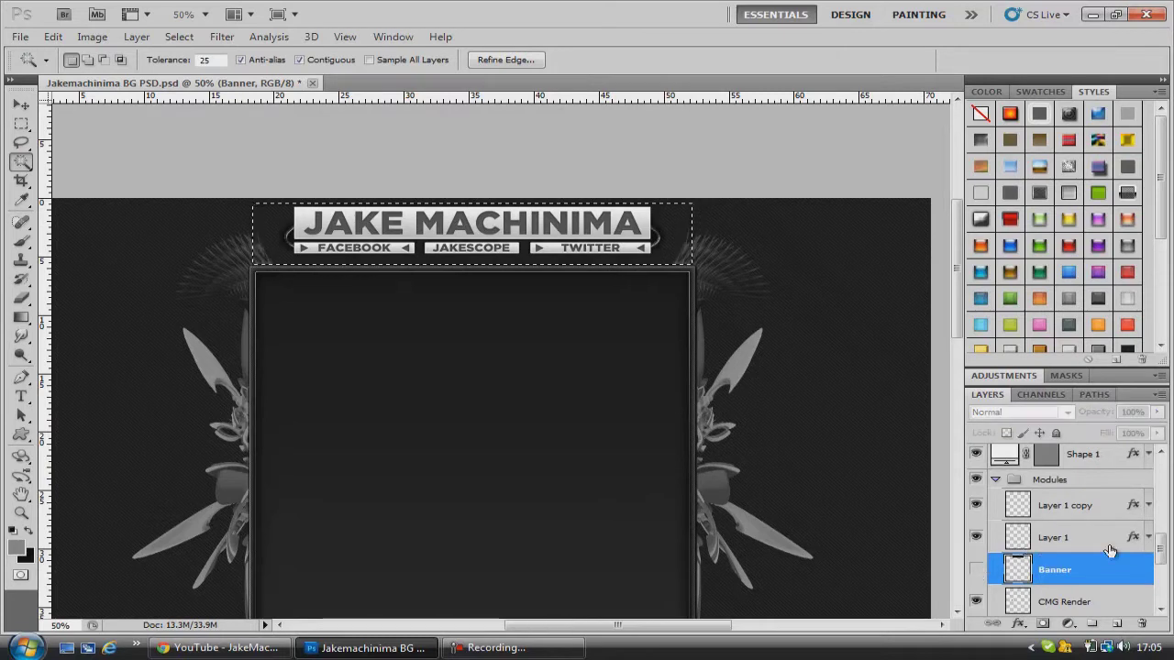
- Select all layers from Background up to Fade and merge them into a single layer
scroll(1136, 545, "down", 5)
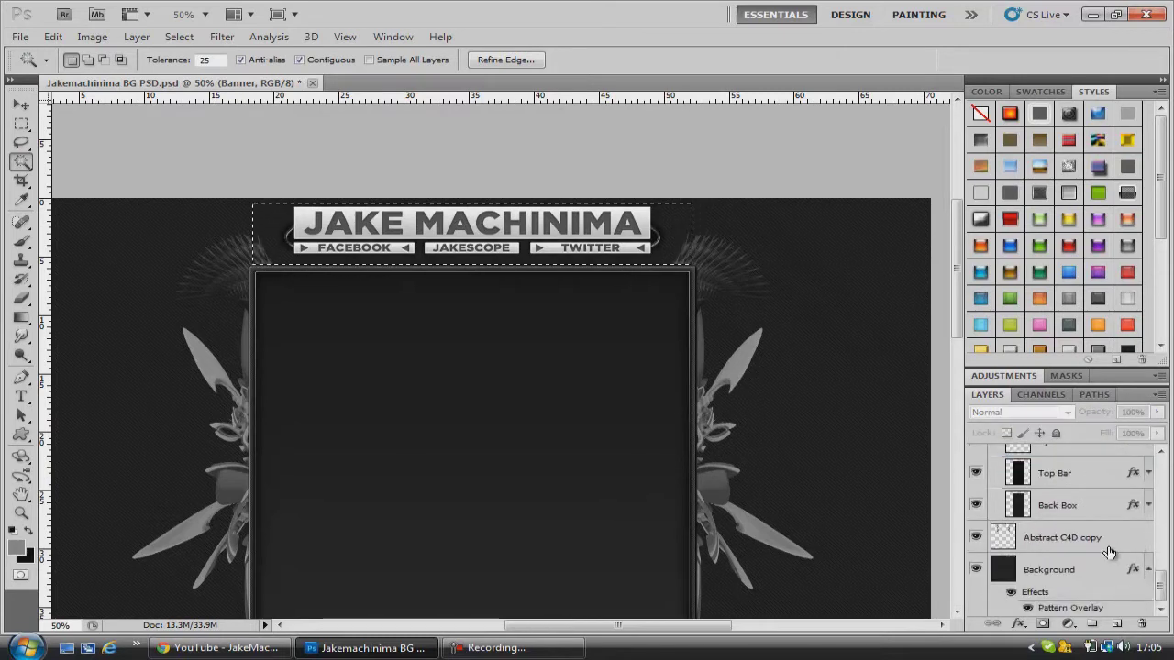
left_click(1064, 570)
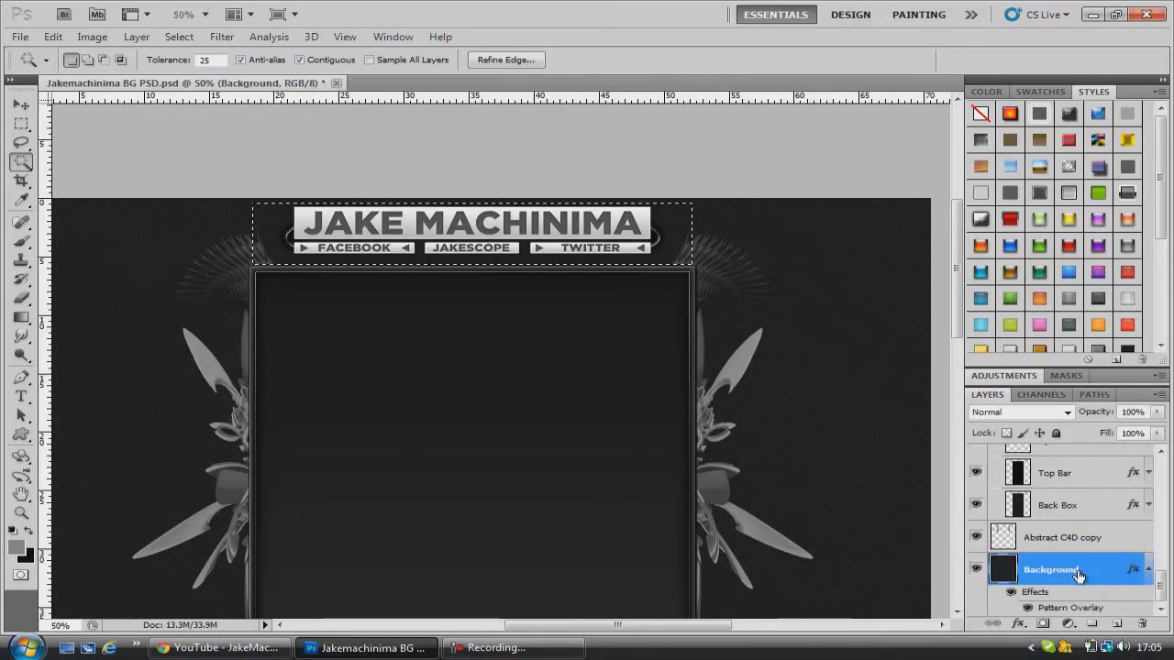
scroll(1087, 554, "up", 5)
scroll(1096, 532, "up", 4)
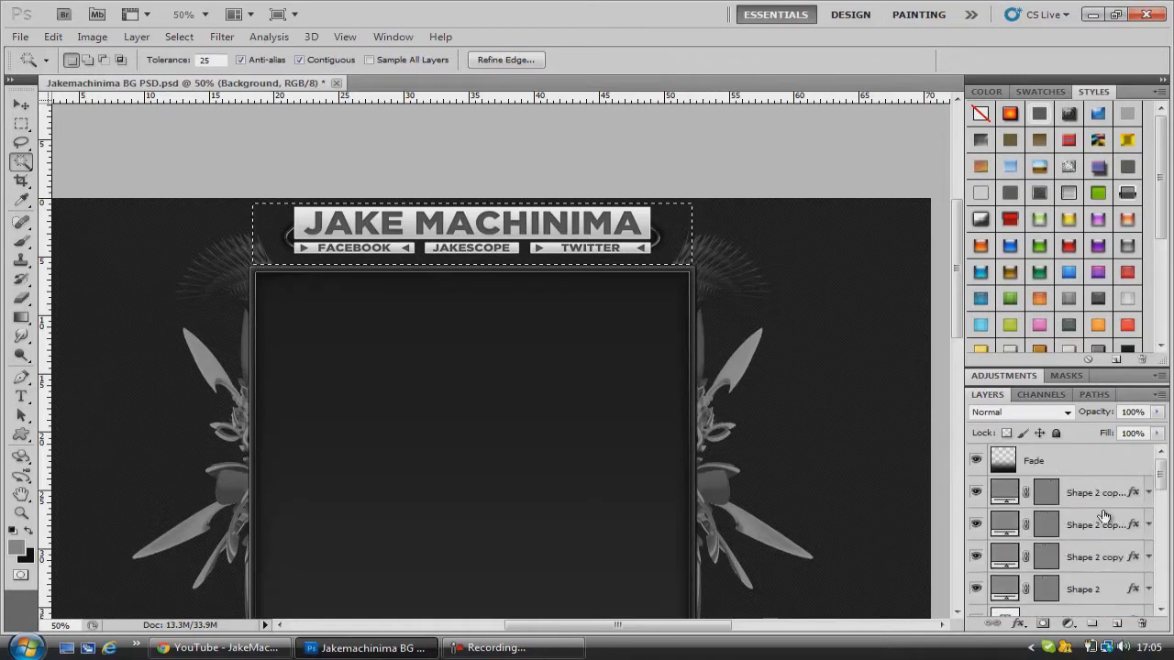
left_click(1080, 466, "shift")
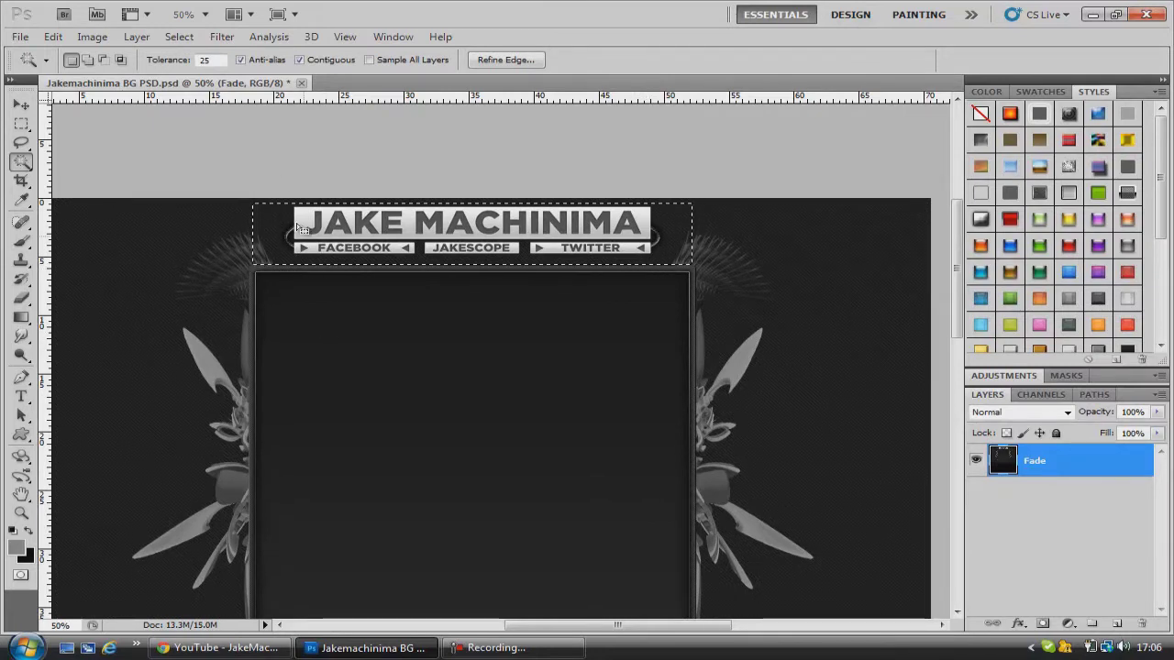
- Copy the selected banner area and paste it into a new 960 × 150 pixel RGB document with a white background
left_click(19, 36)
mouse_move(53, 37)
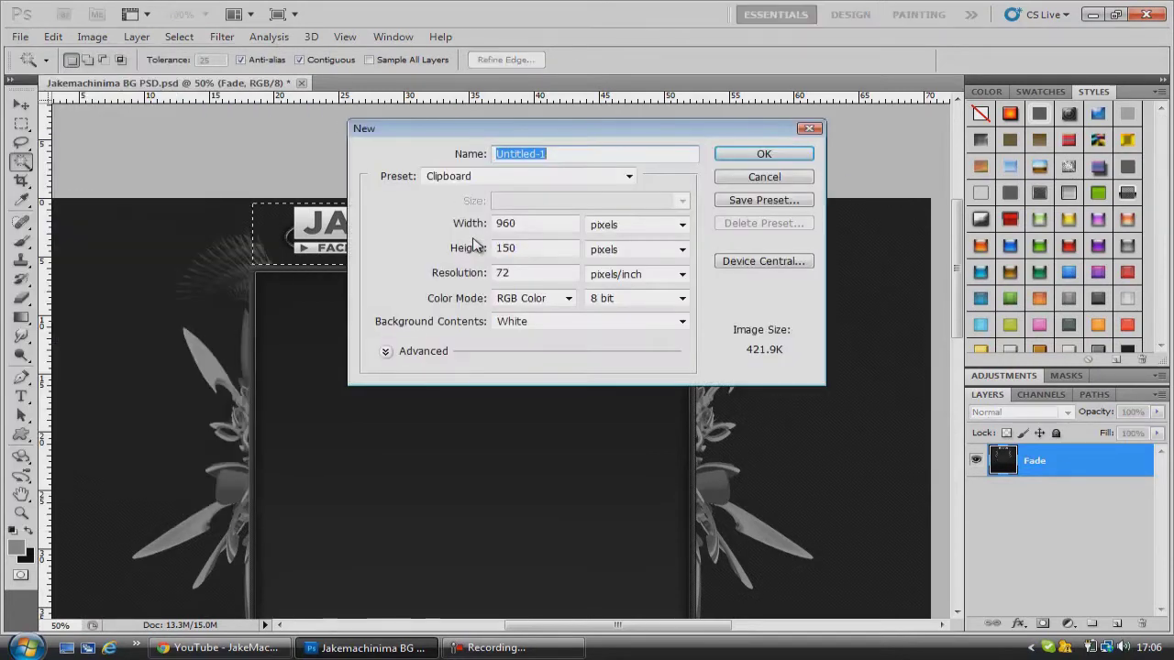
left_click(470, 223)
key("Tab")
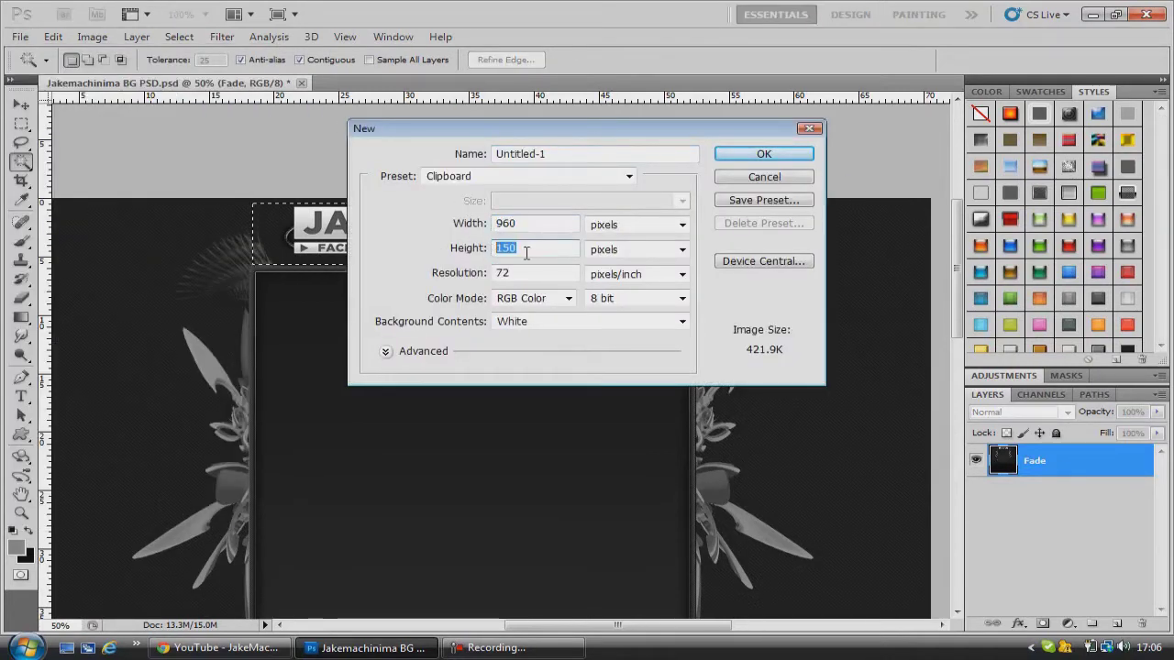
left_click(763, 154)
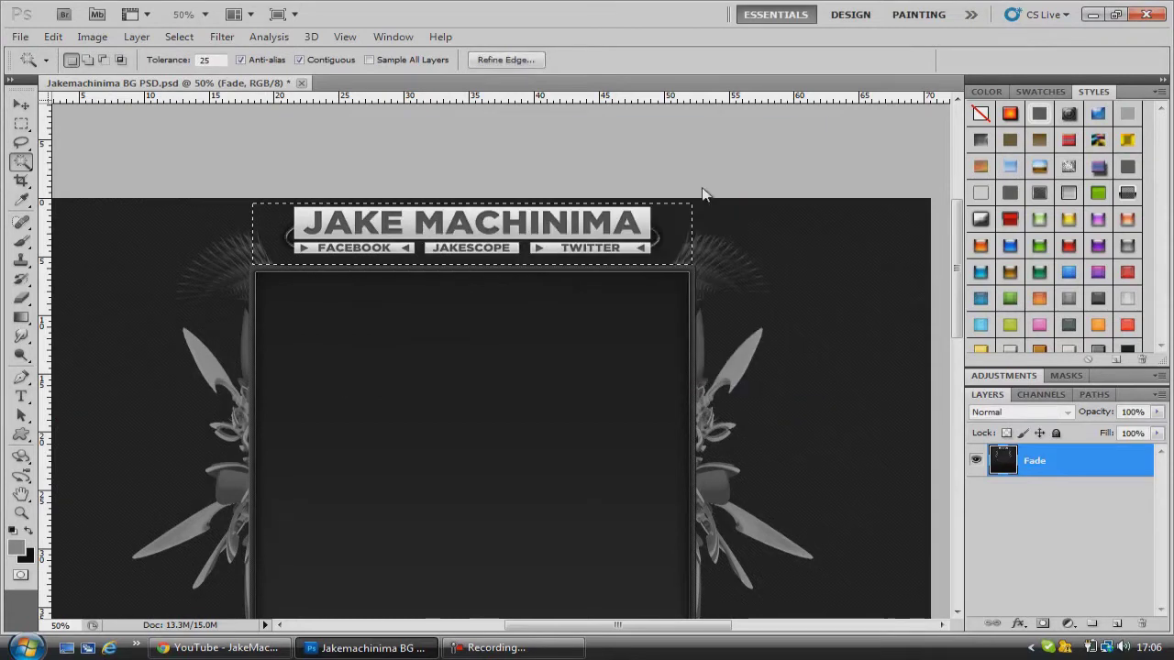
key("ctrl+v")
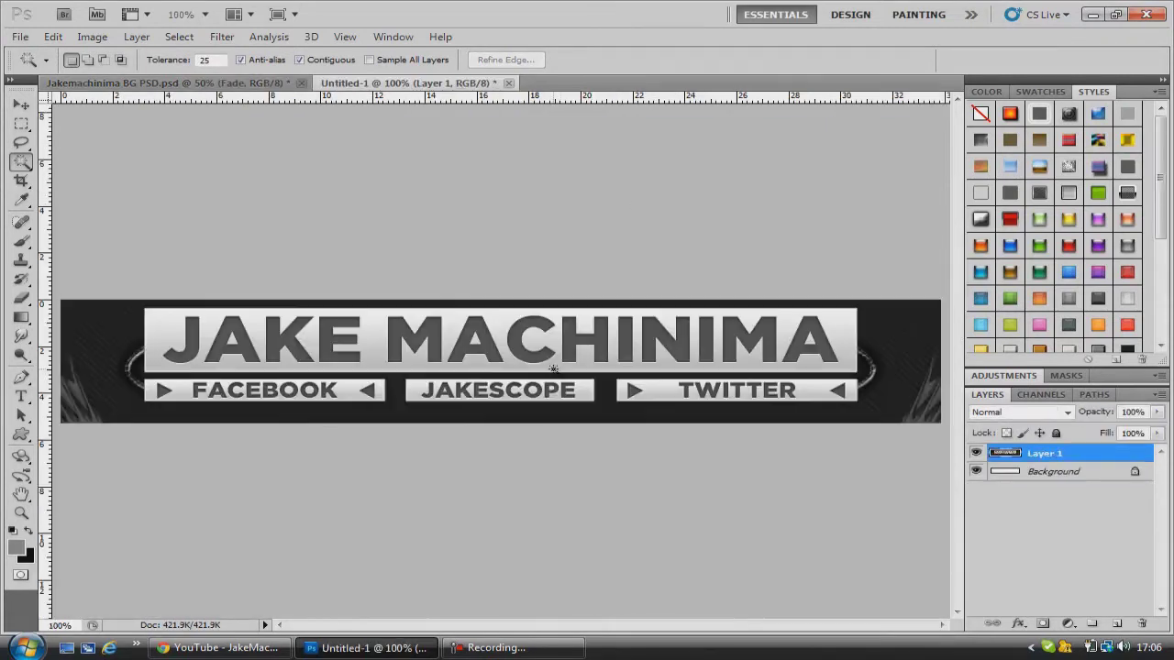
- Save the banner document to the Desktop as a non-interlaced PNG named Jakemachinima Banner
left_click(21, 105)
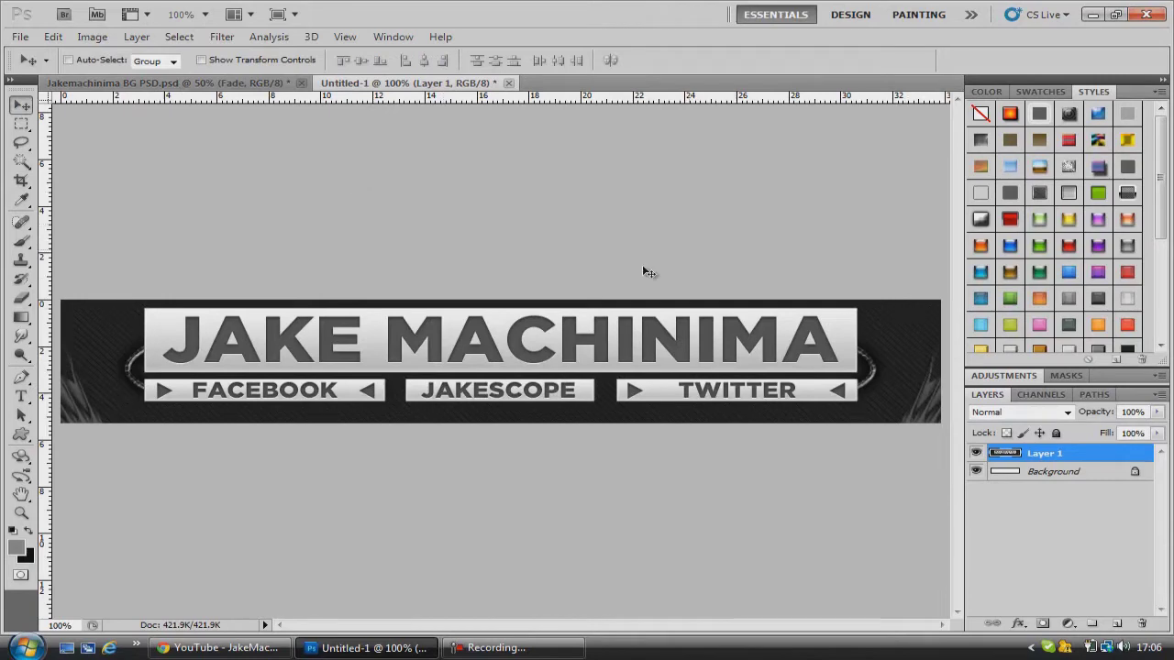
left_click(22, 37)
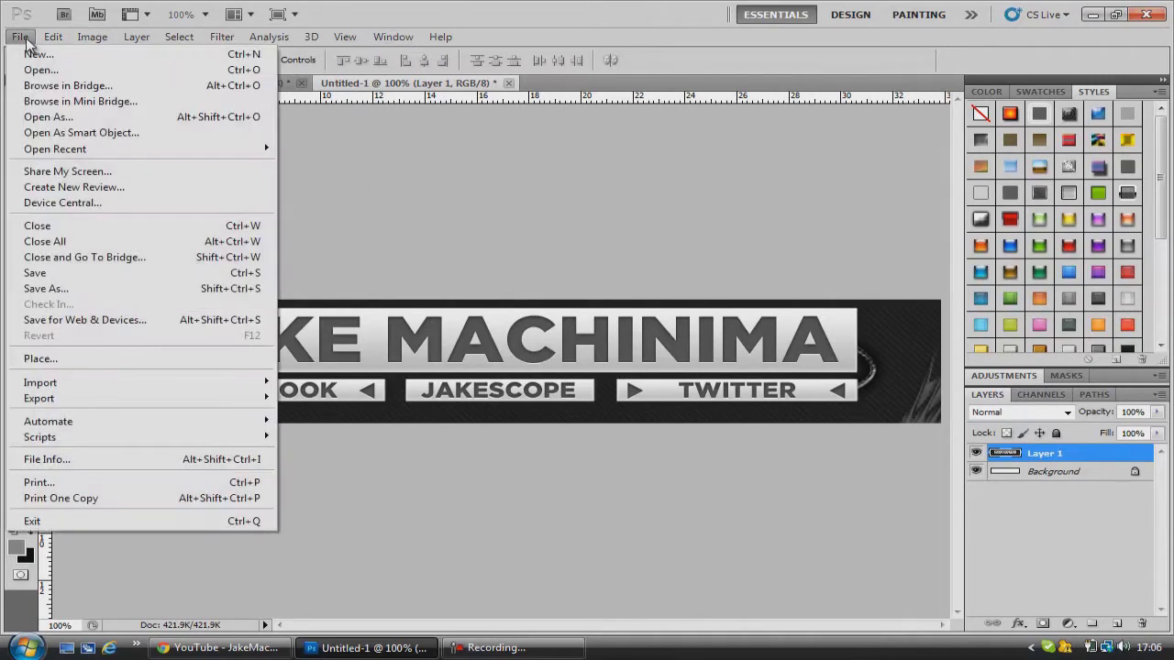
left_click(55, 288)
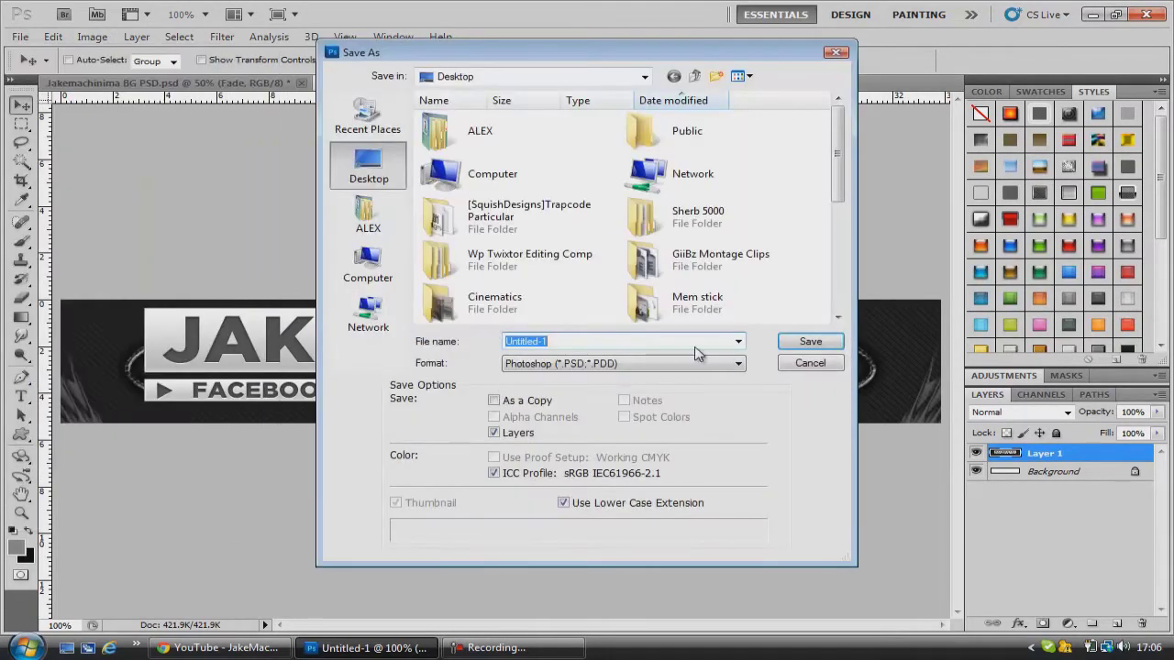
left_click(624, 364)
left_click(550, 539)
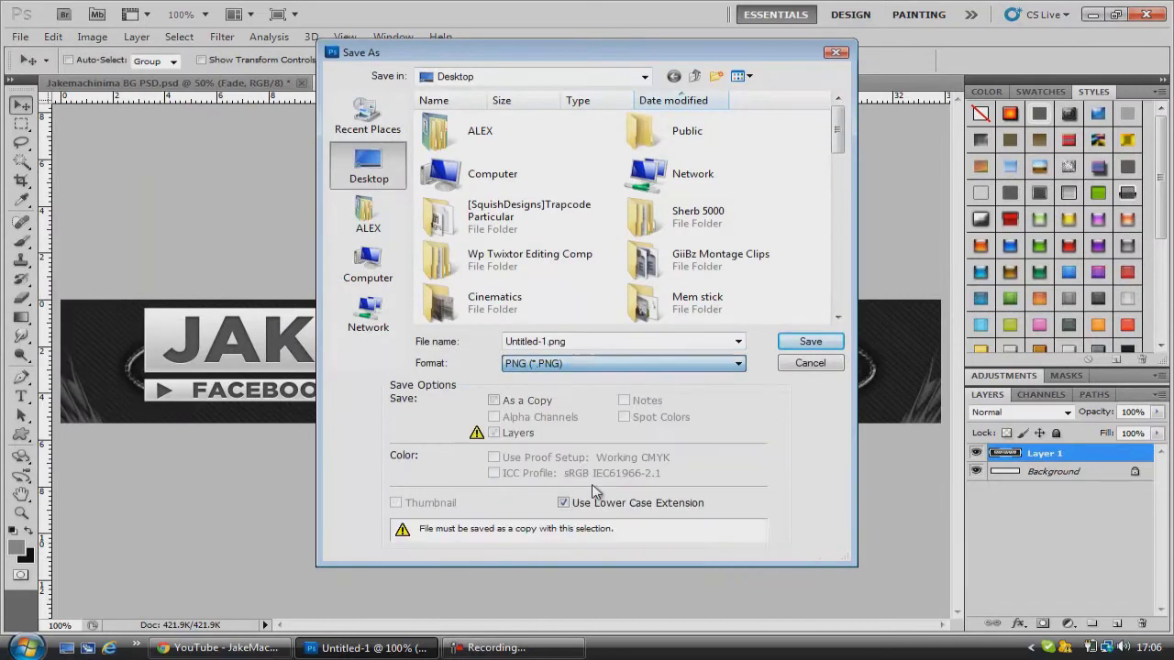
double_click(591, 342)
type("Jakemachinima")
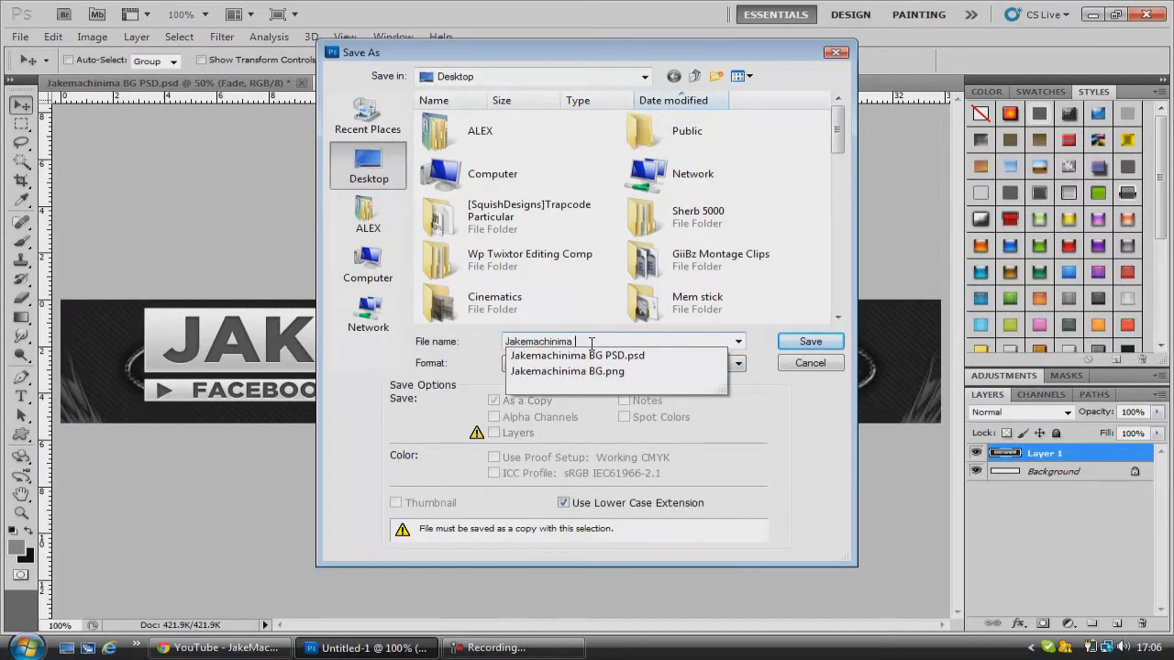
type(" Banner")
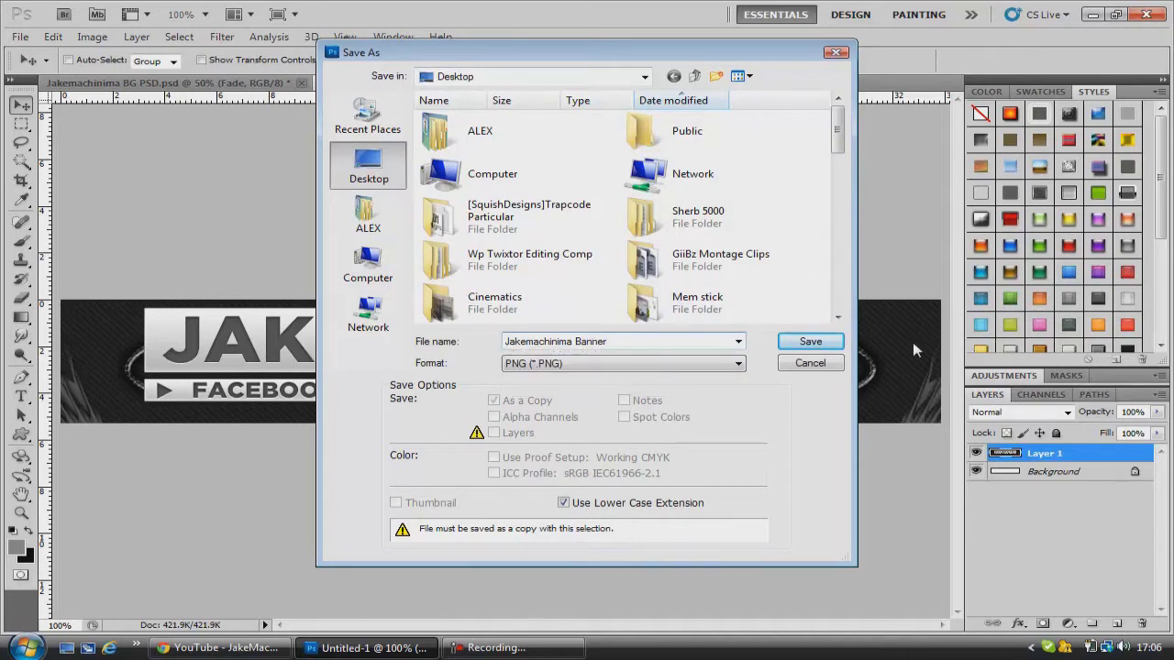
left_click(812, 341)
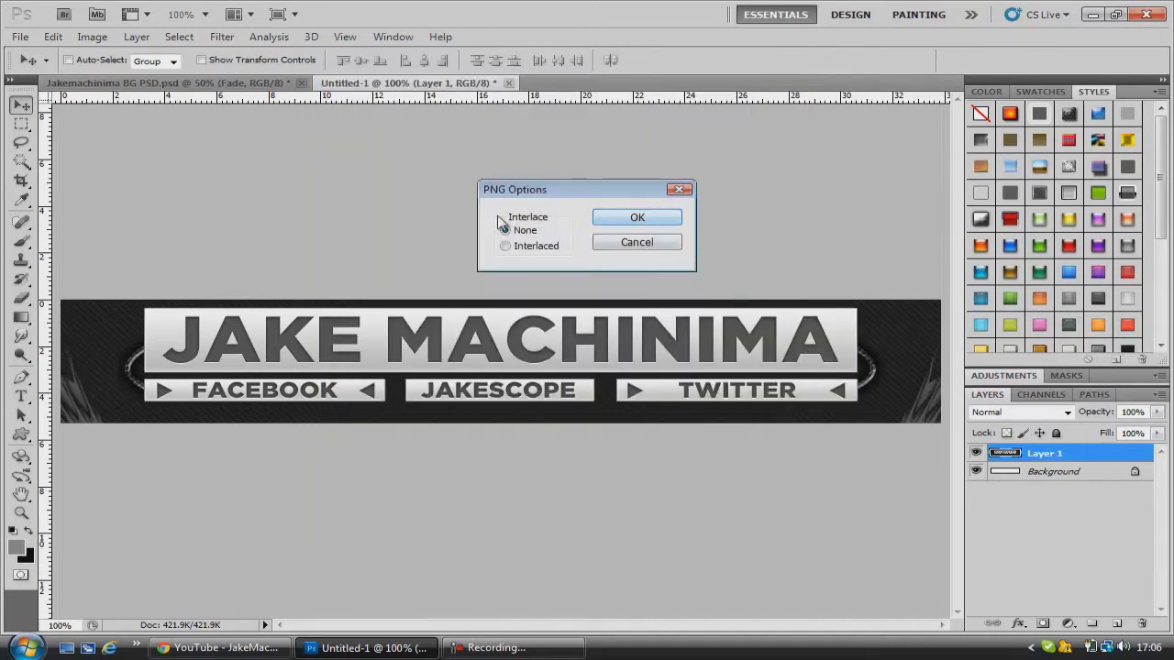
left_click(607, 217)
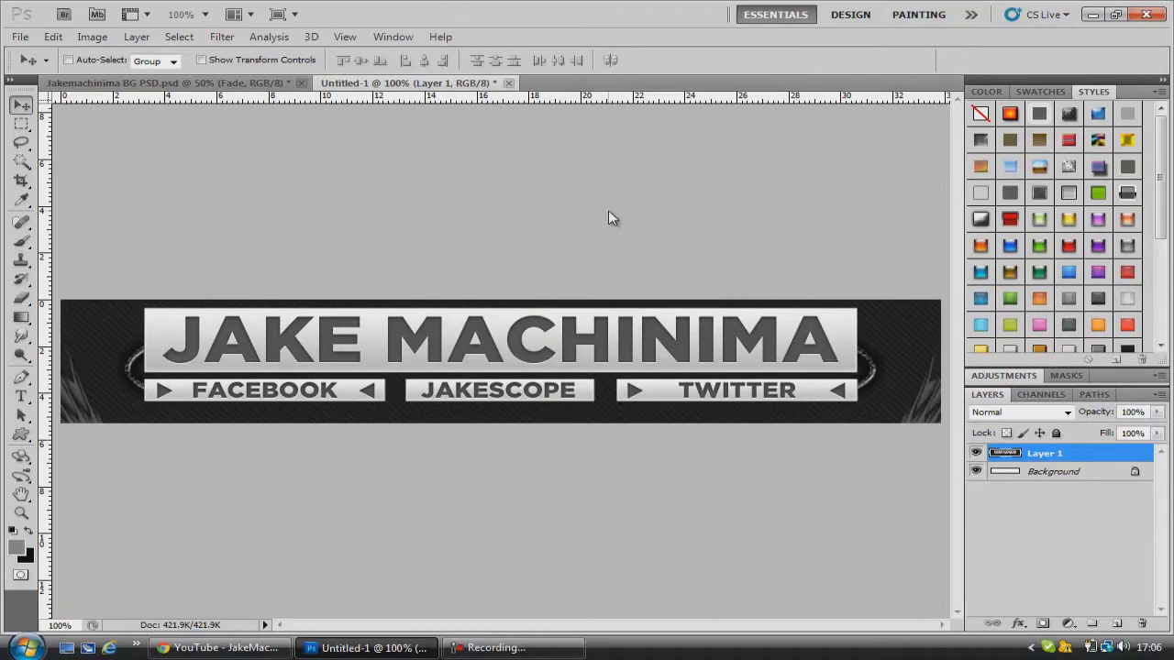
left_click(221, 648)
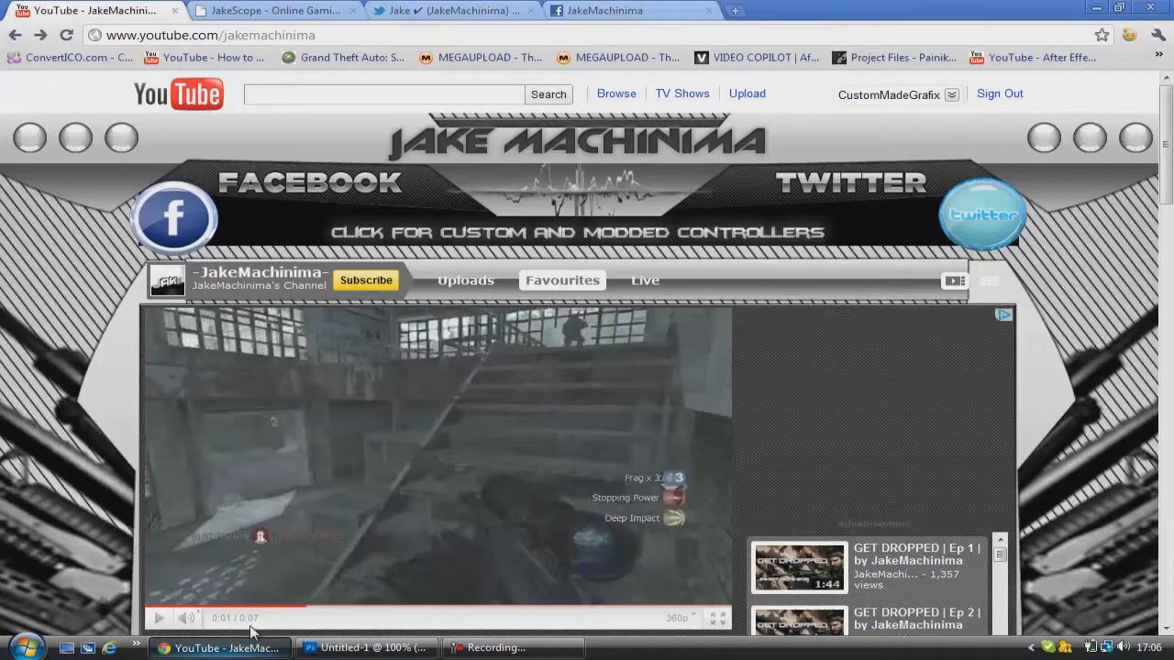
left_click(738, 11)
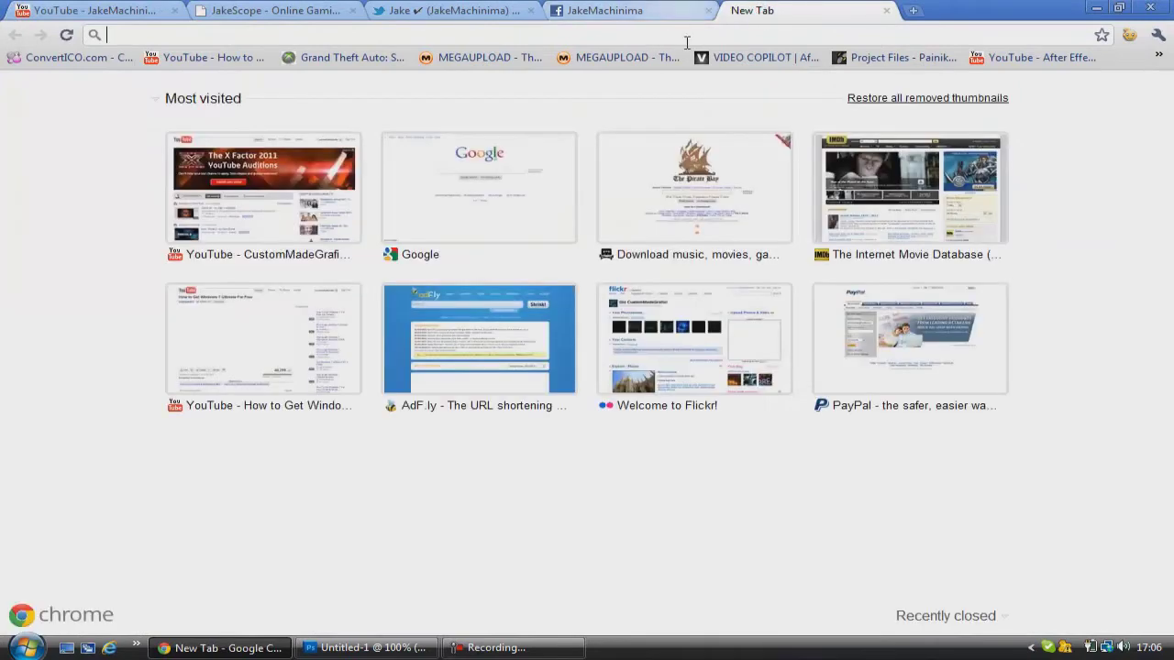
type("ww")
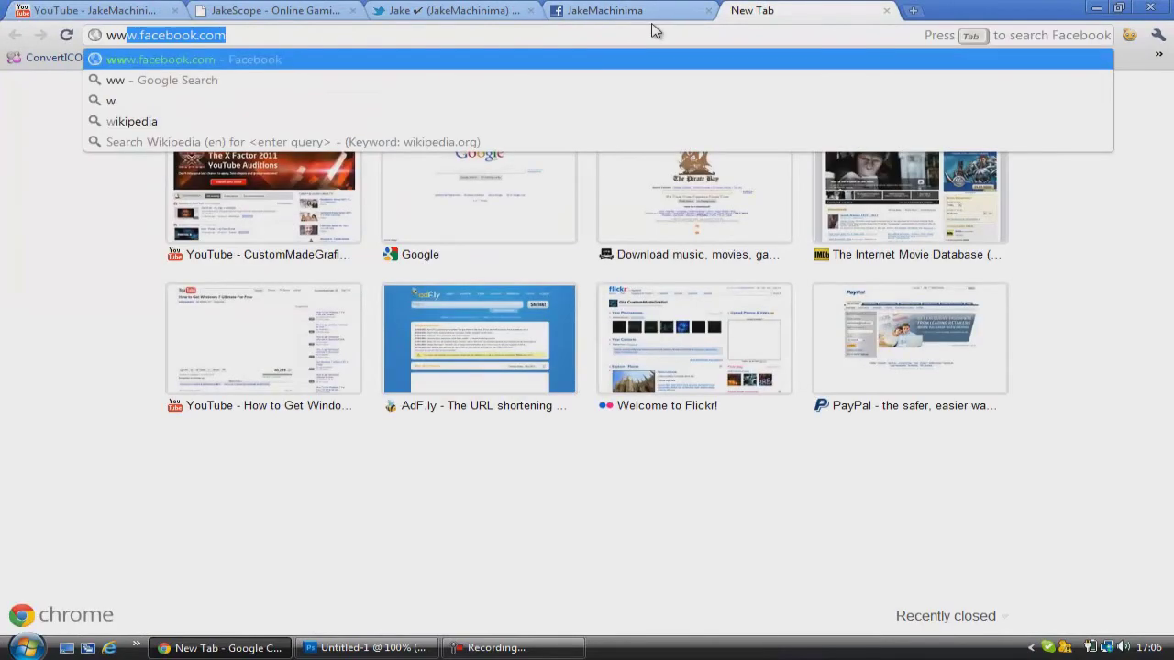
type("w.image")
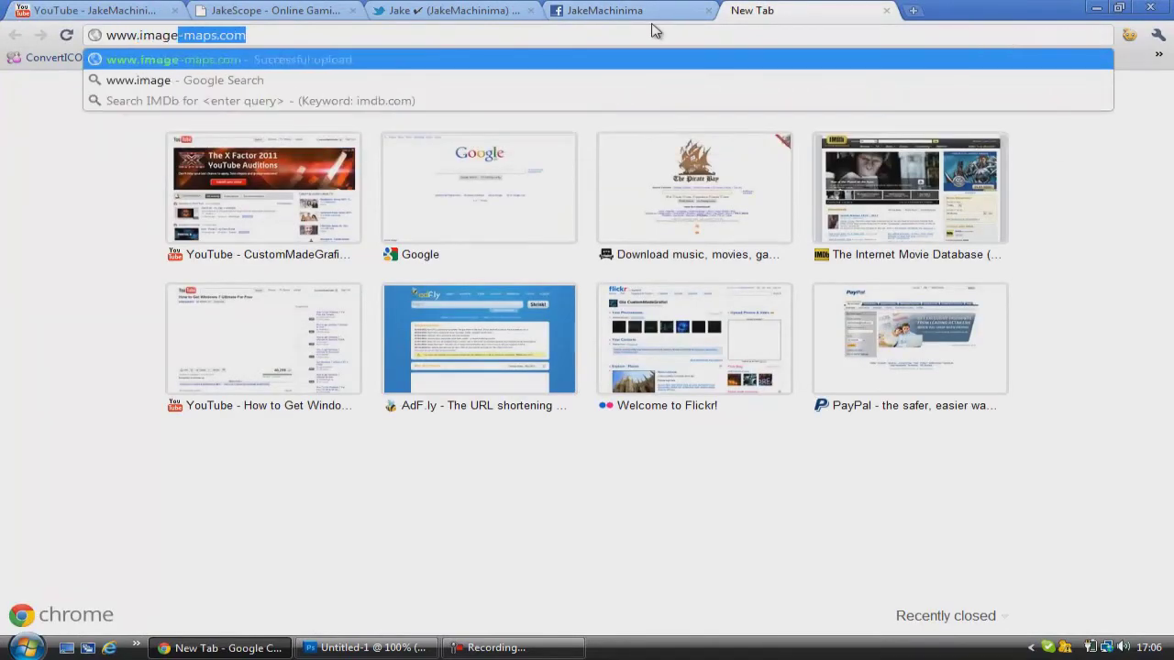
type("-maps.com")
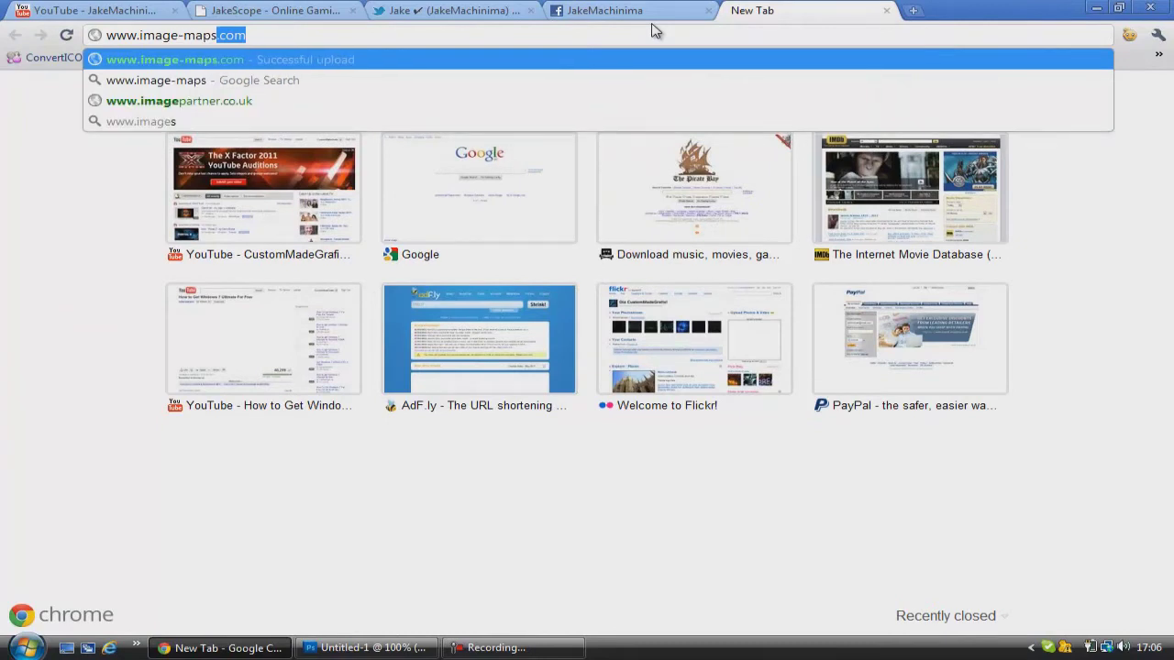
key("Return")
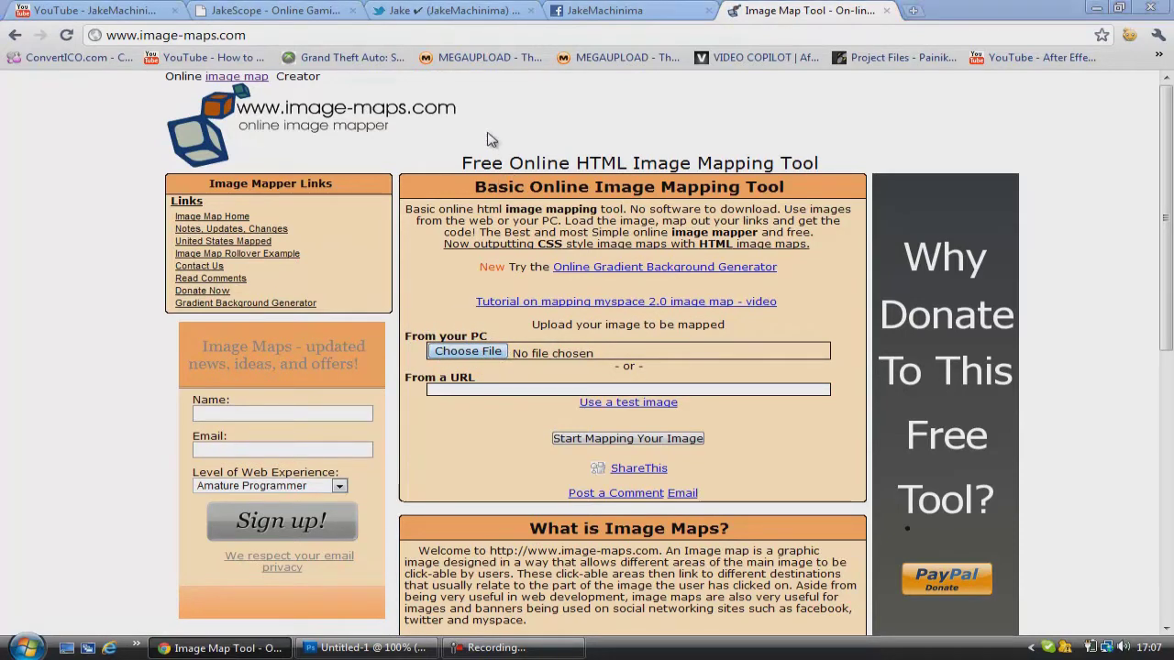
- Upload Jakemachinima Banner.png from the Desktop to the image mapping tool and continue to its mapping page
left_click(135, 117)
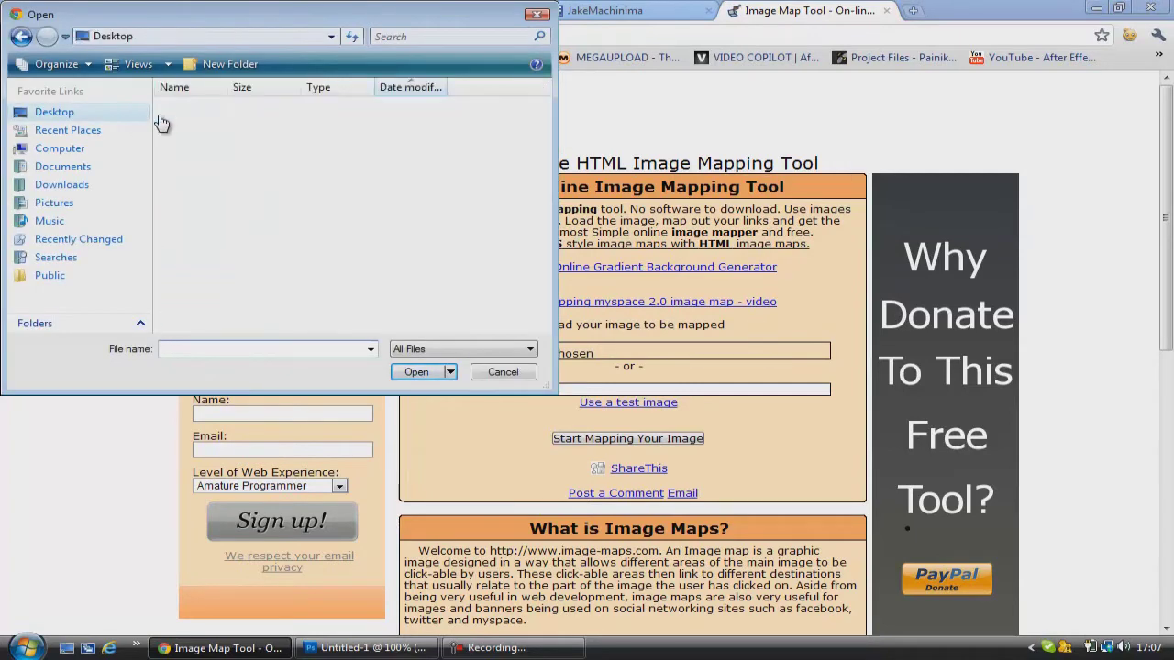
scroll(381, 186, "down", 10)
scroll(367, 202, "down", 5)
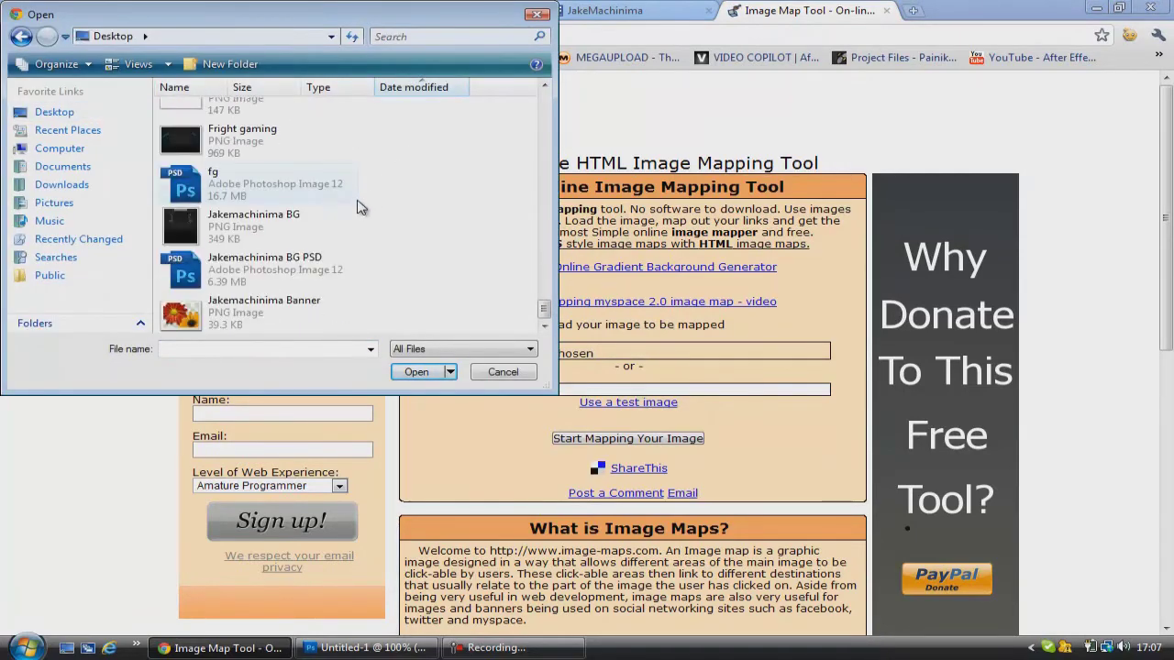
double_click(236, 320)
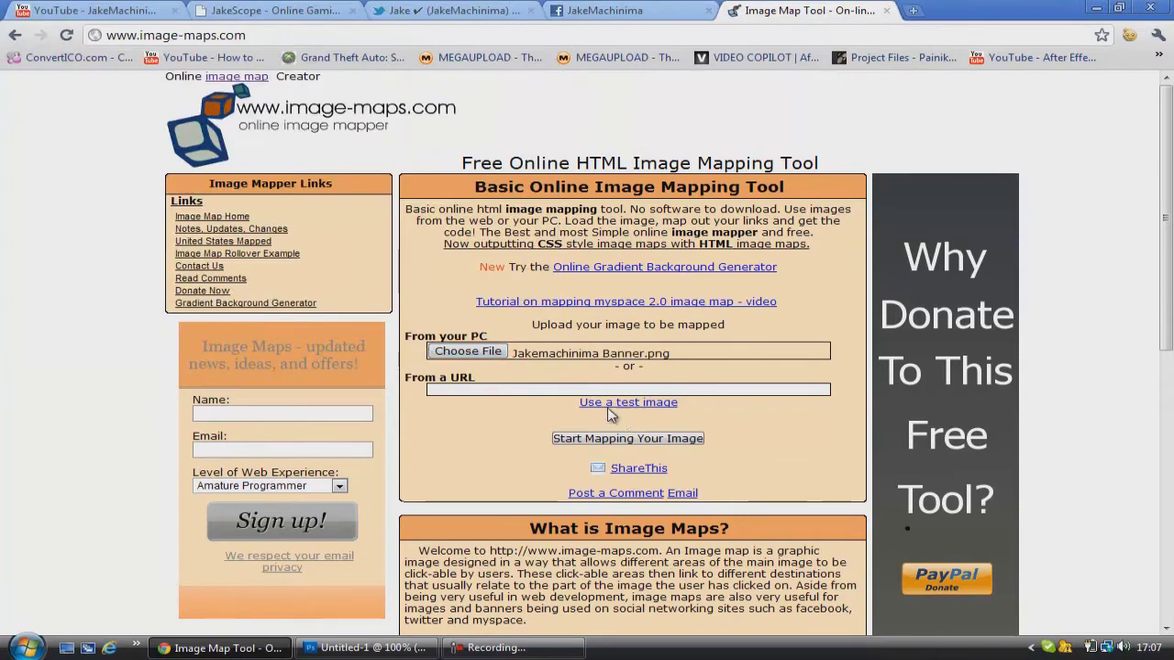
left_click(594, 439)
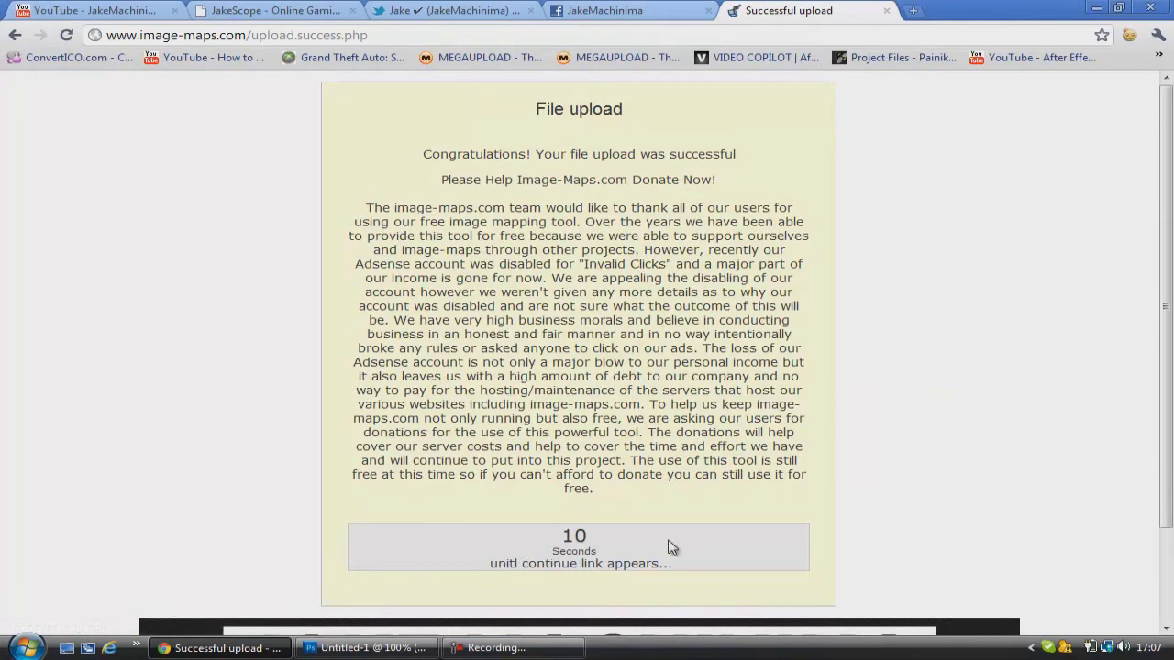
scroll(315, 281, "down", 1)
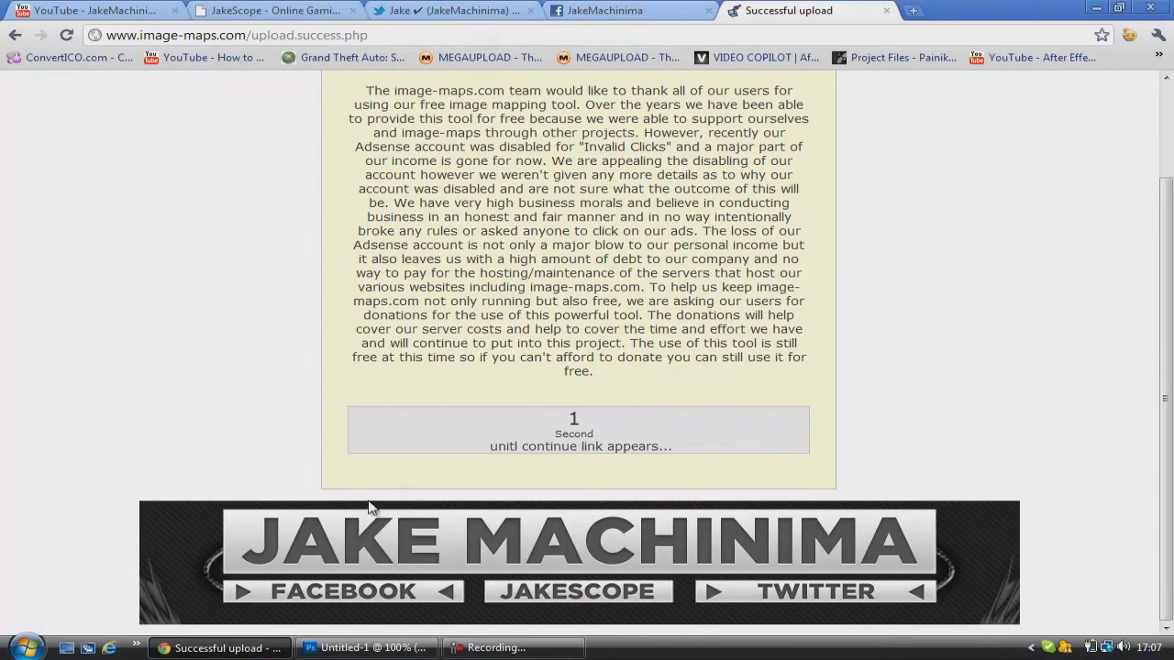
left_click(576, 409)
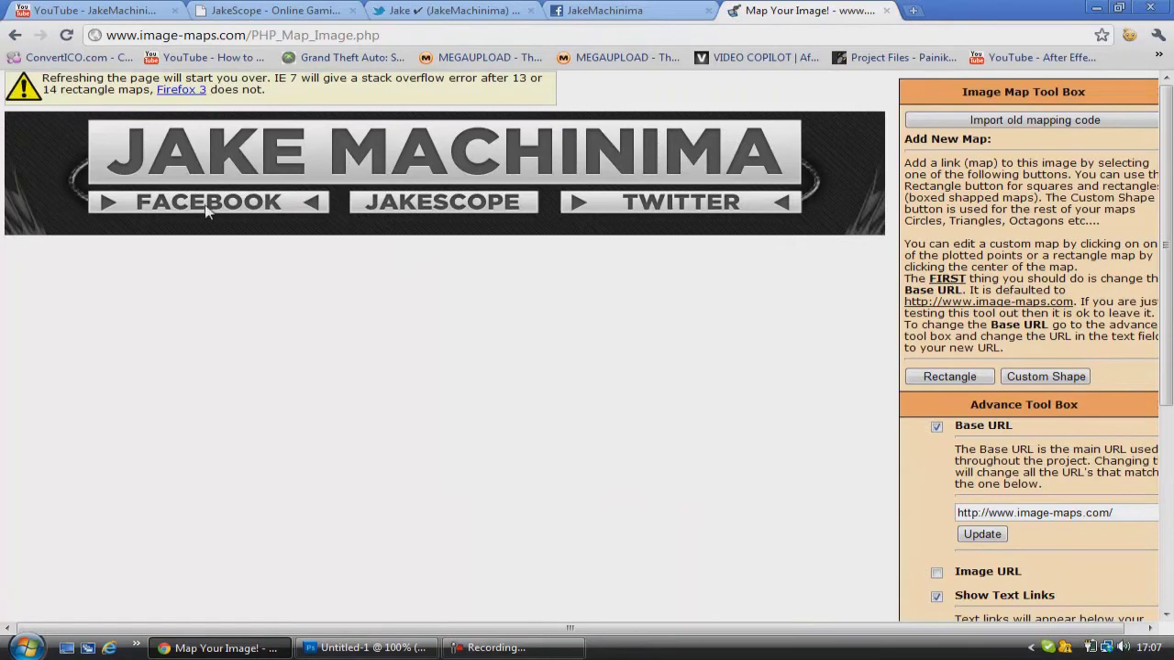
- Fit a rectangle map over the banner's FACEBOOK button and set its link to the address copied from the open JakeMachinima Facebook page
left_click(950, 376)
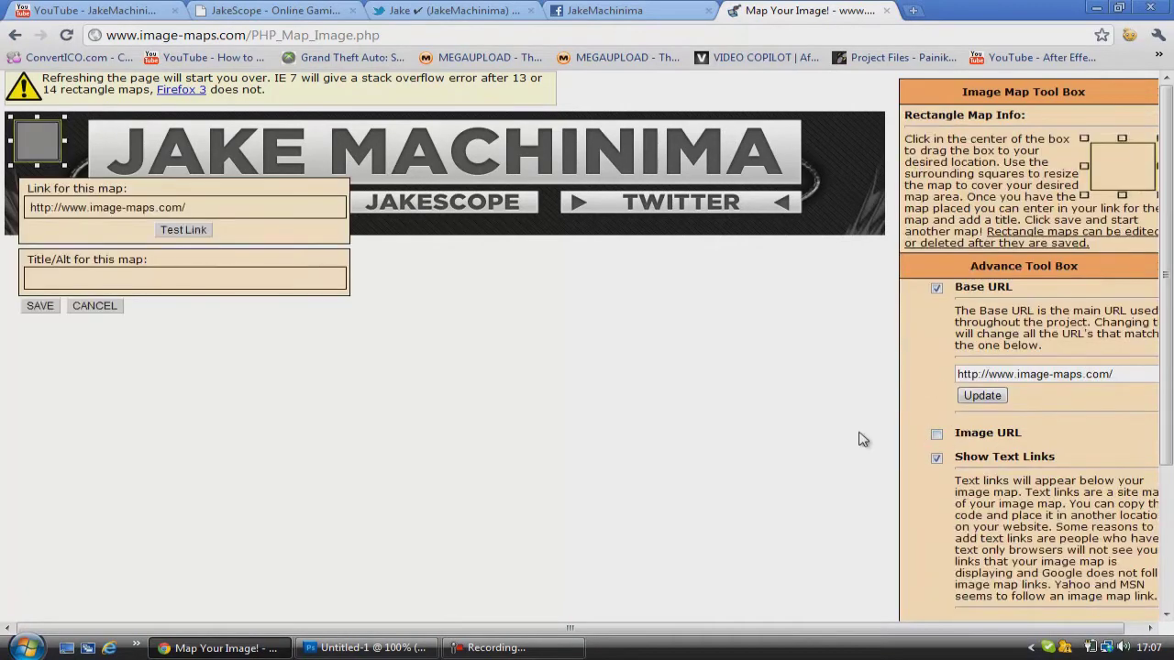
left_click_drag(35, 145, 333, 209)
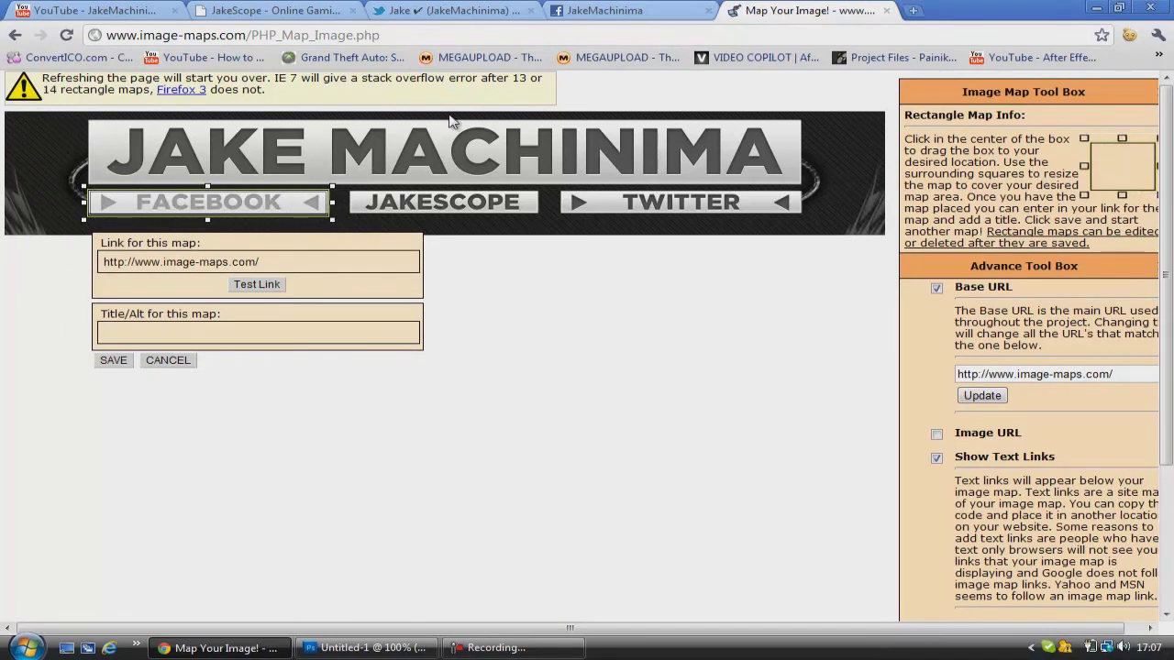
left_click(633, 13)
left_click(620, 34)
key("ctrl+c")
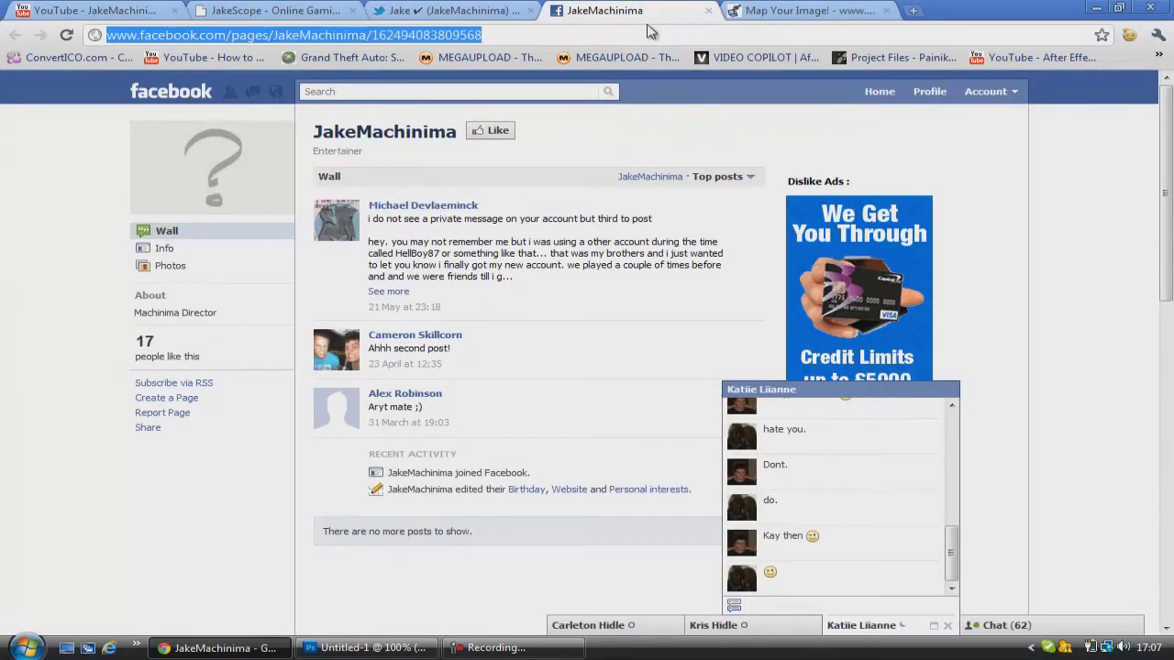
left_click(708, 11)
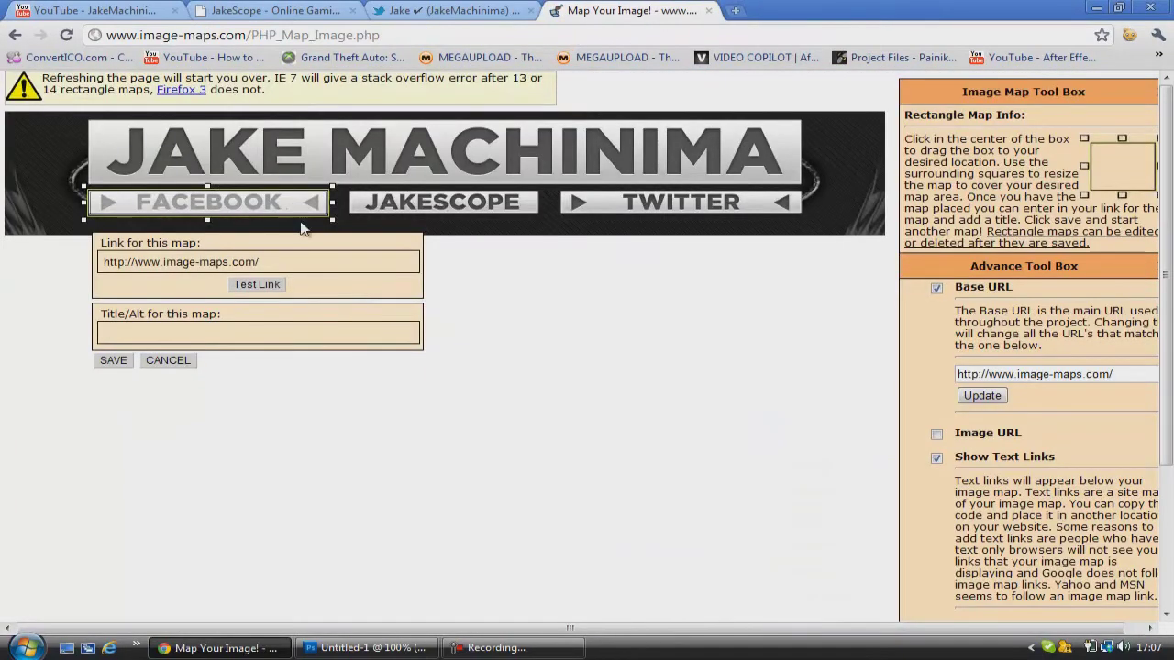
left_click_drag(298, 257, 110, 244)
key("ctrl+v")
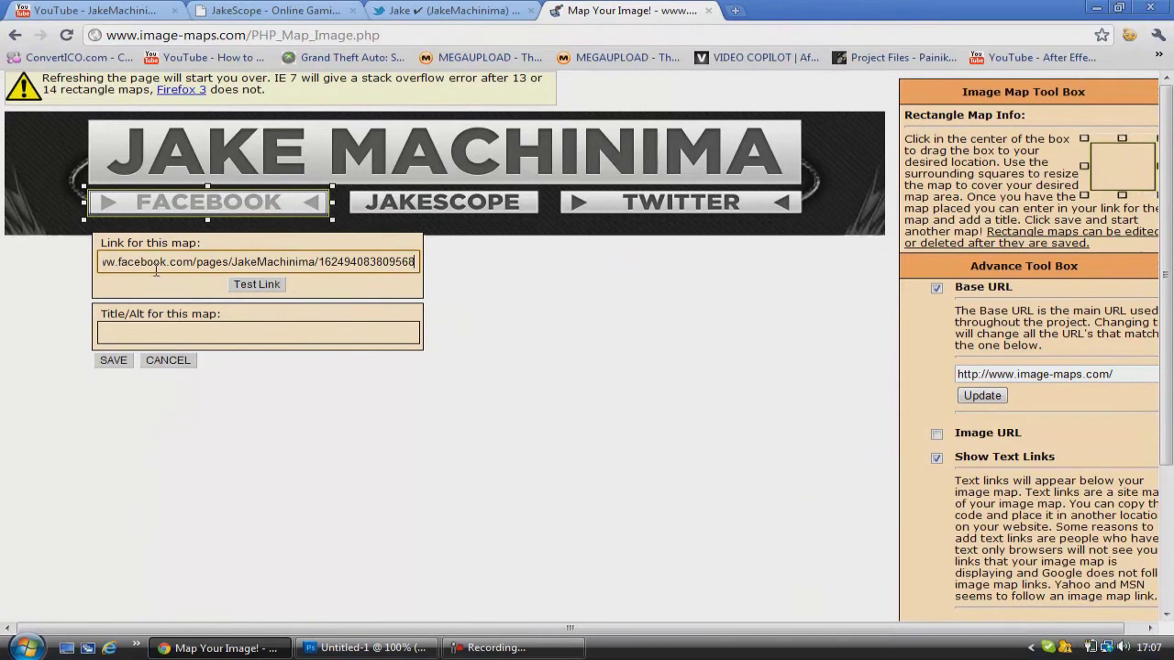
- Test the FACEBOOK map's link, then title the map Facebook and save it
left_click(256, 287)
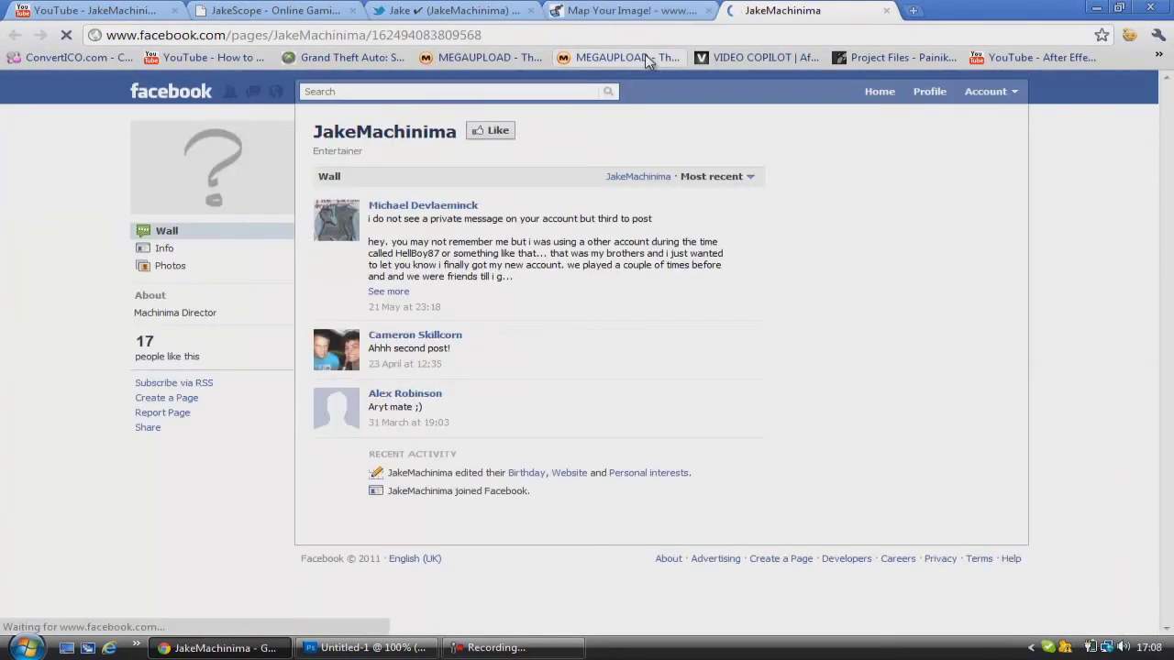
left_click(886, 10)
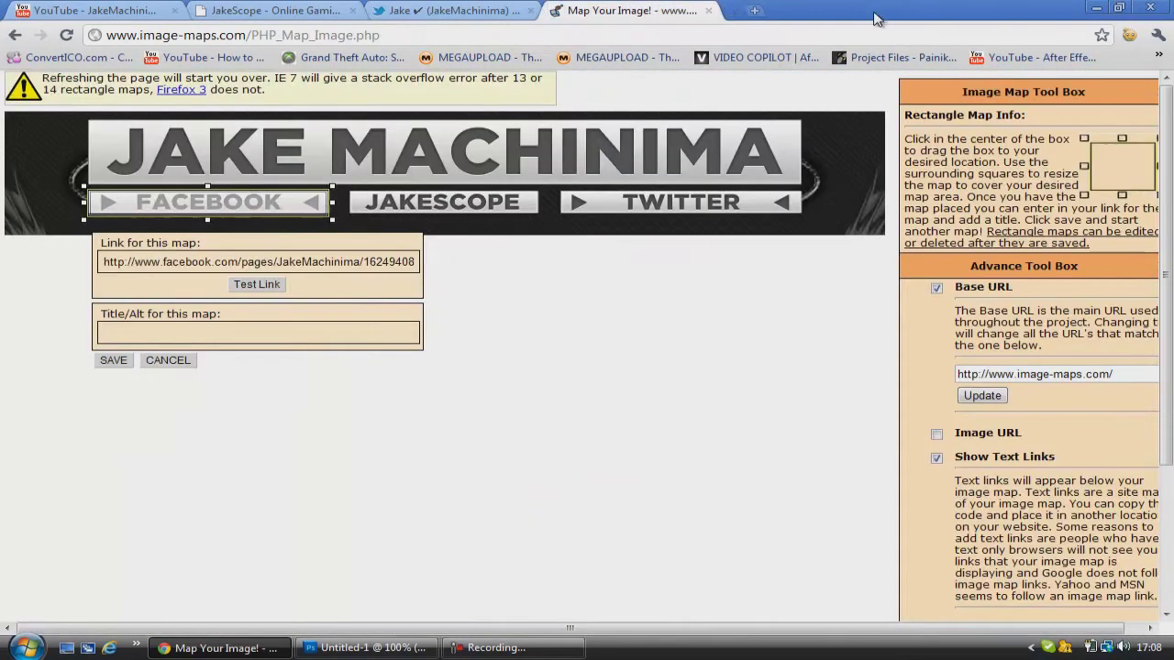
left_click(229, 335)
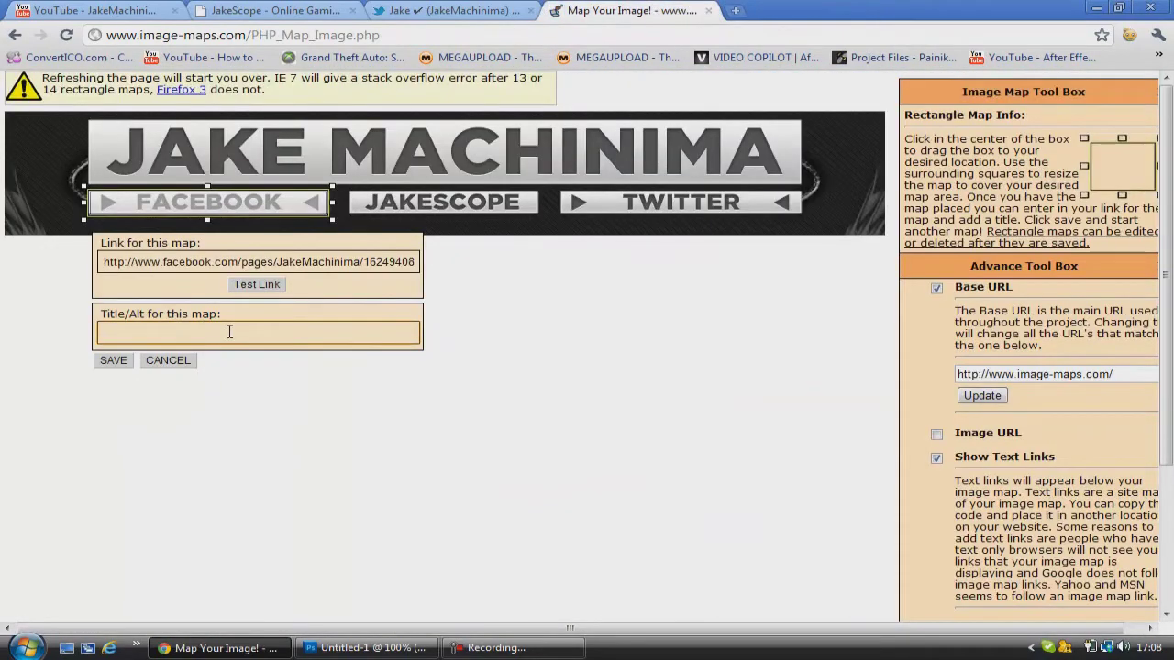
type("Facebook")
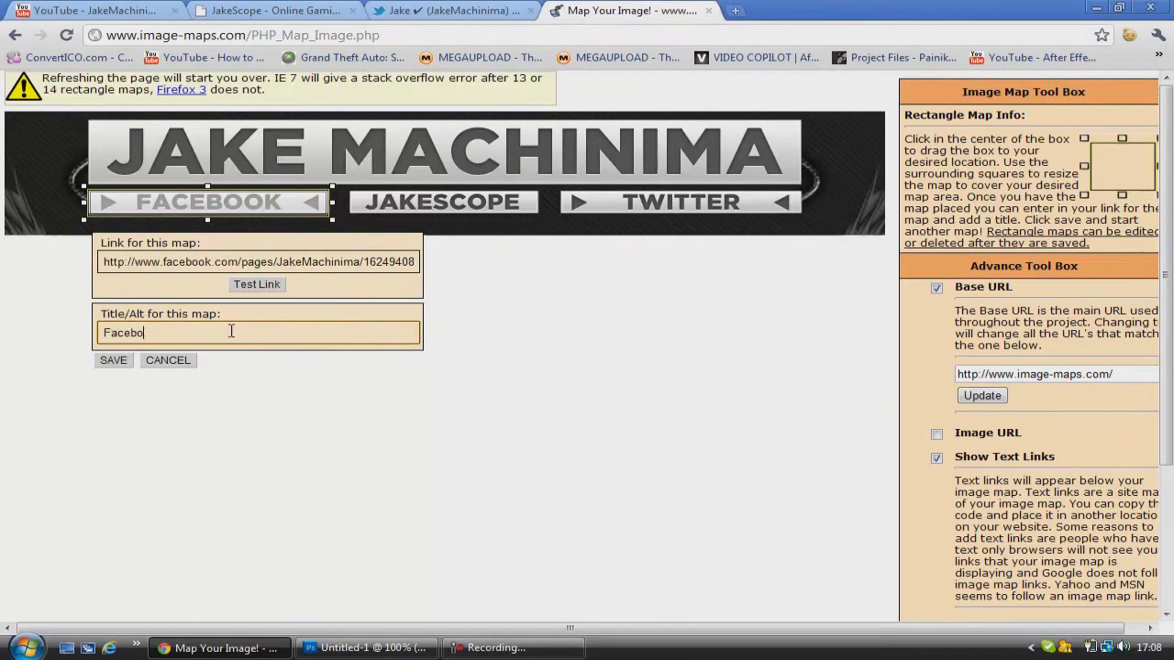
left_click(116, 362)
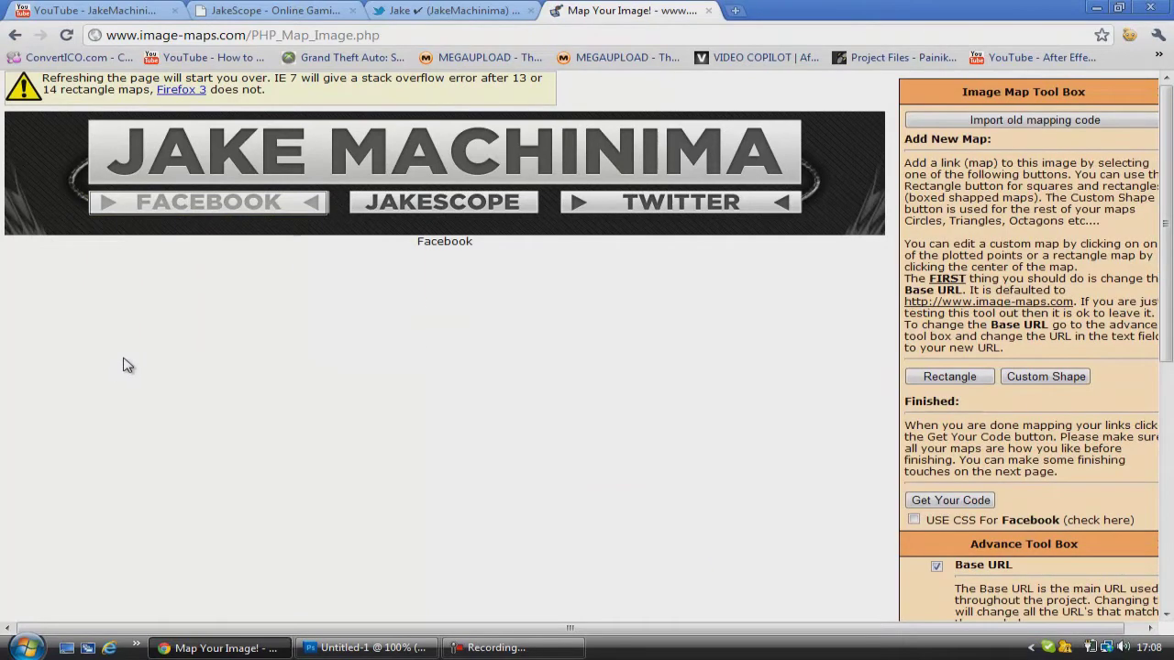
- Fit a new rectangle map over the banner's TWITTER button and copy the address of the open JakeMachinima Twitter page
left_click(949, 377)
left_click_drag(191, 127, 737, 204)
left_click(448, 18)
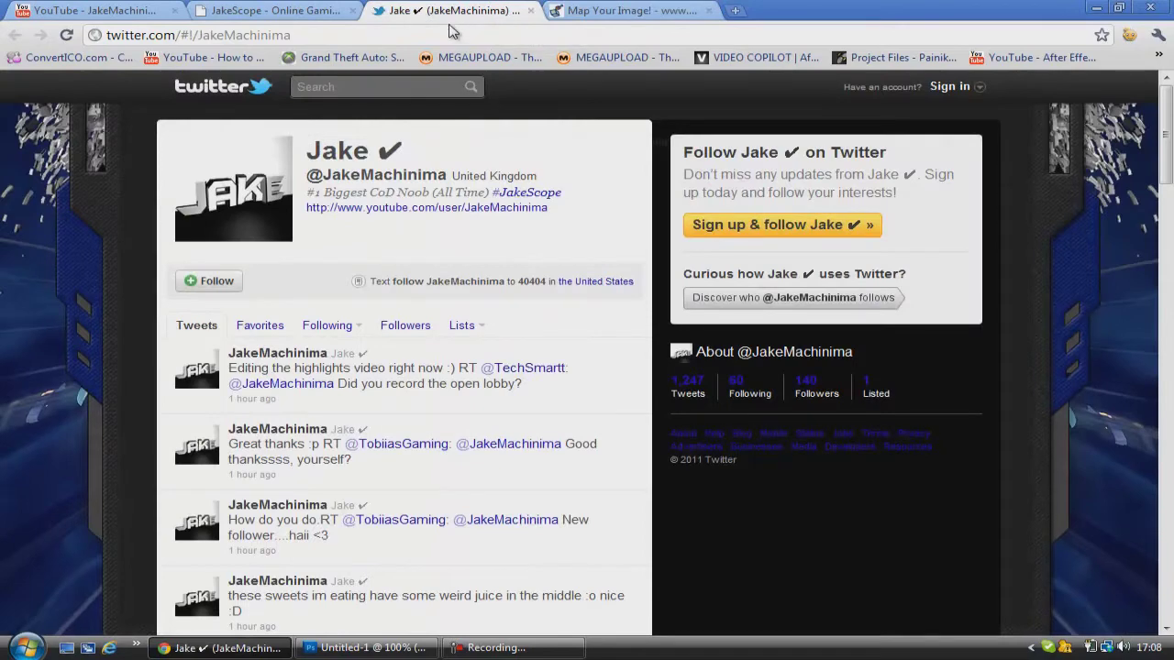
left_click(456, 33)
key("ctrl+c")
left_click(624, 10)
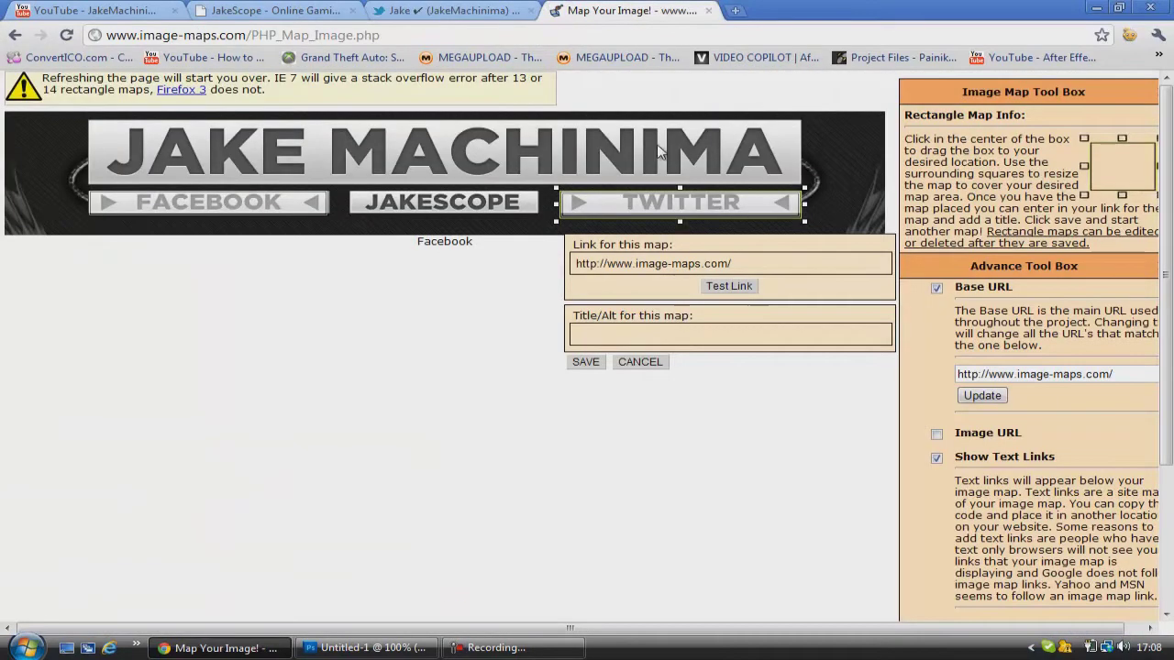
triple_click(758, 263)
key("ctrl+v")
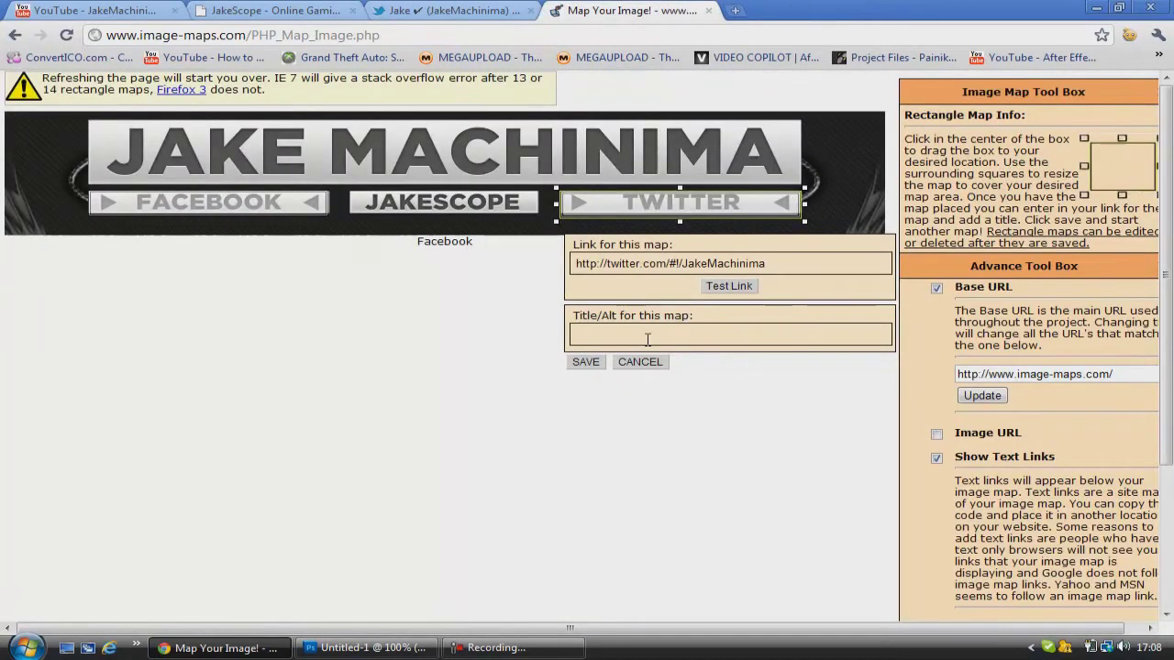
left_click(630, 337)
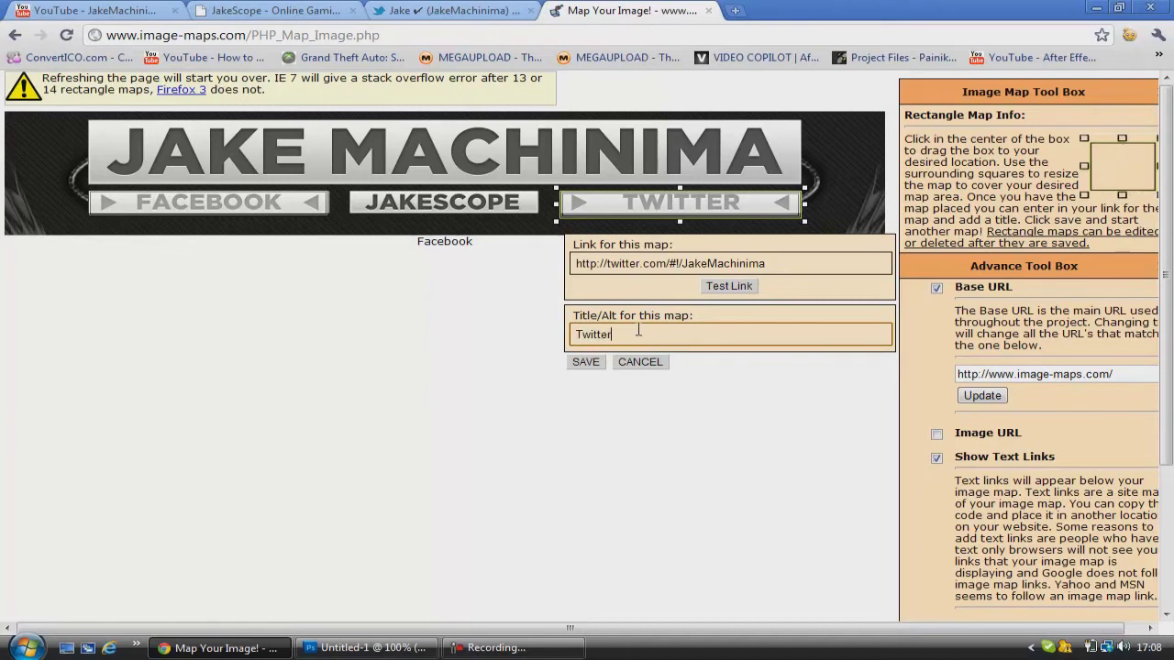
left_click(591, 361)
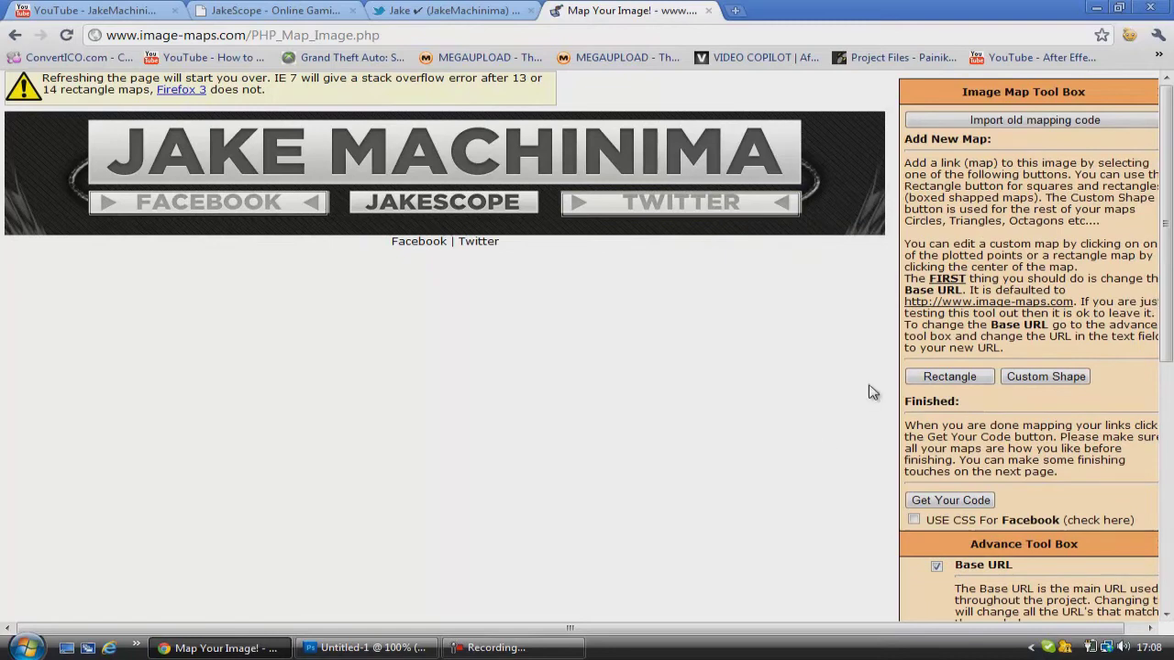
- Add a new rectangle map and fit it over the banner's JAKESCOPE button
left_click(946, 377)
left_click_drag(142, 140, 479, 210)
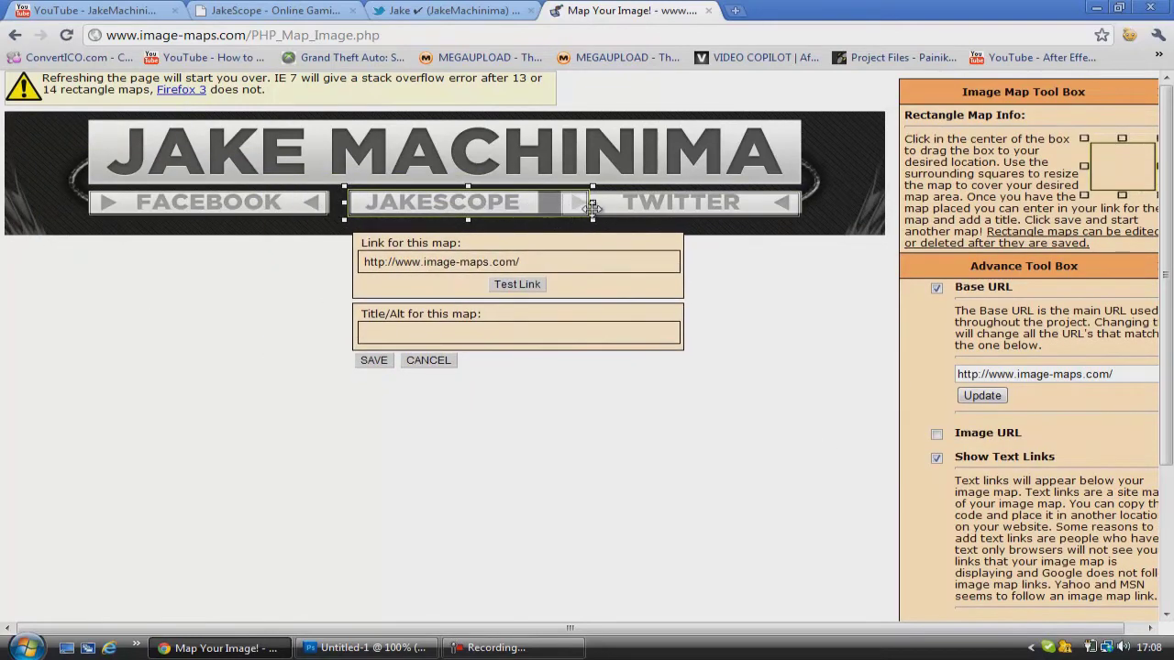
left_click_drag(593, 202, 541, 202)
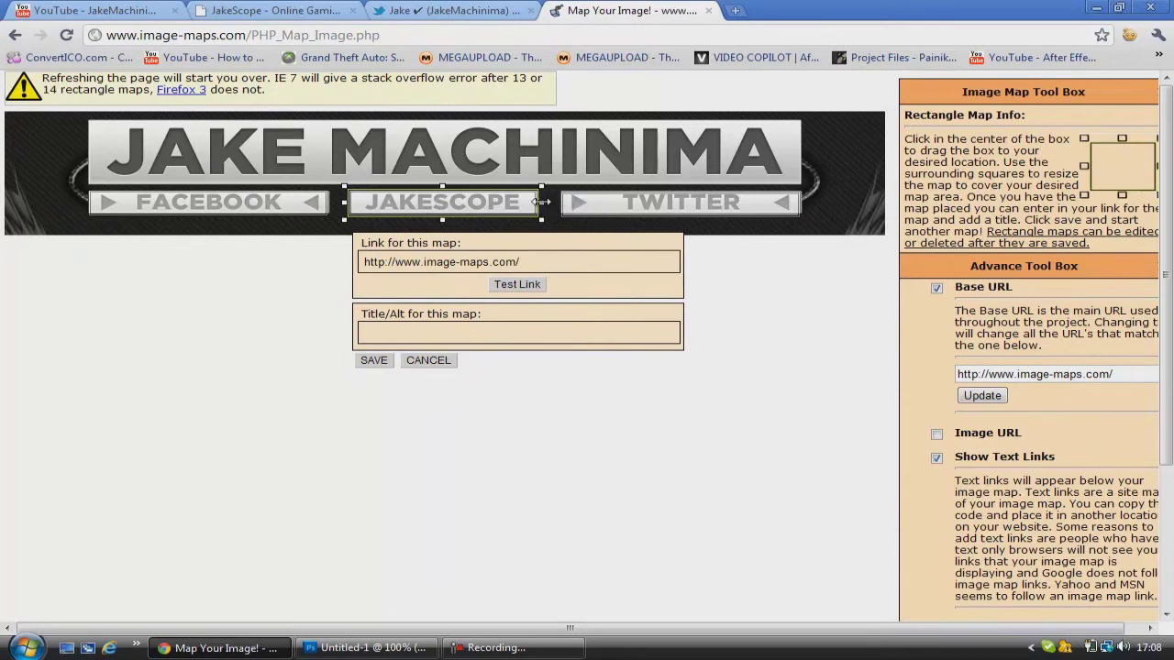
left_click(279, 11)
left_click(282, 34)
key("ctrl+c")
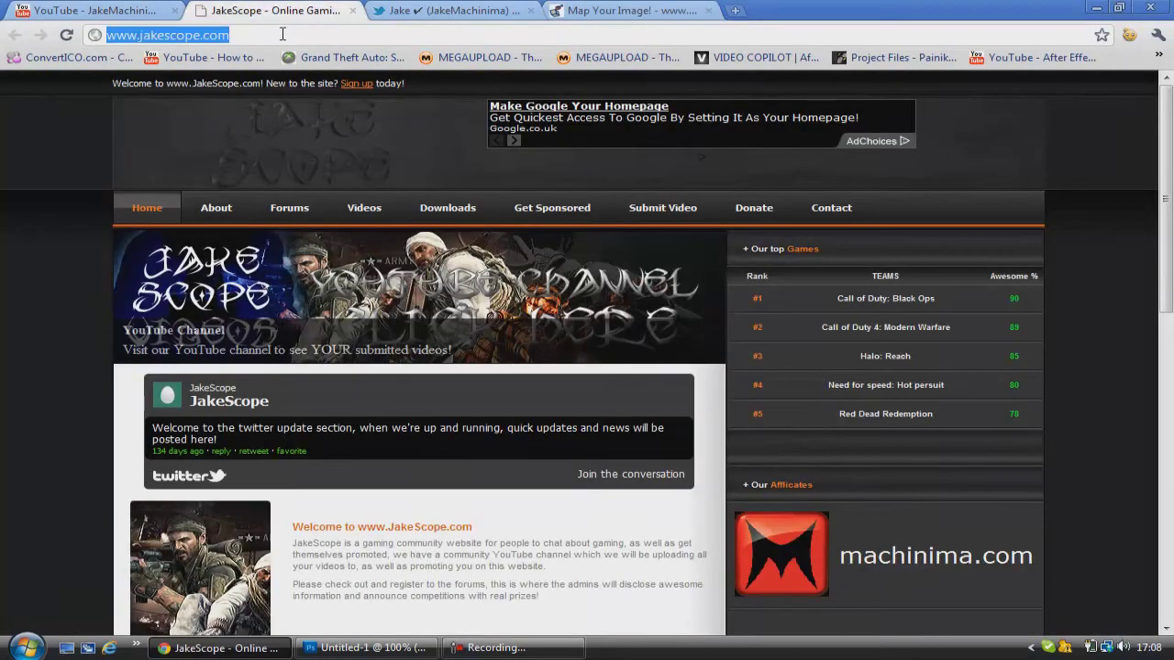
left_click(631, 11)
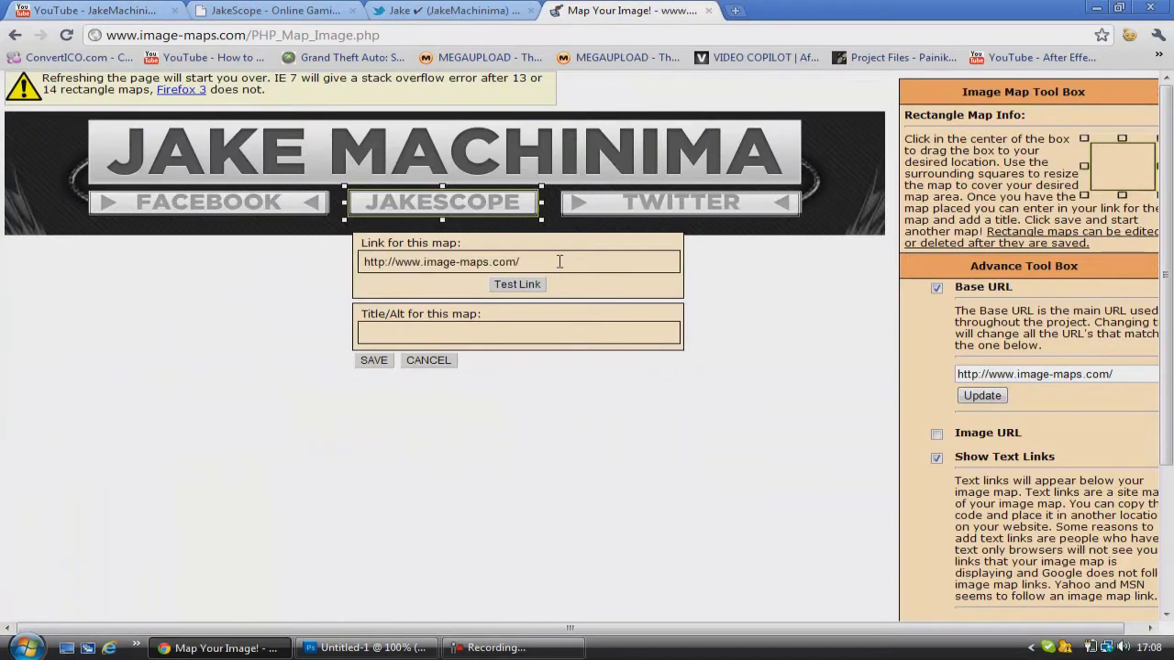
left_click_drag(559, 262, 365, 262)
key("ctrl+v")
- Title the JAKESCOPE map "Jakescope website" and save it
left_click(481, 339)
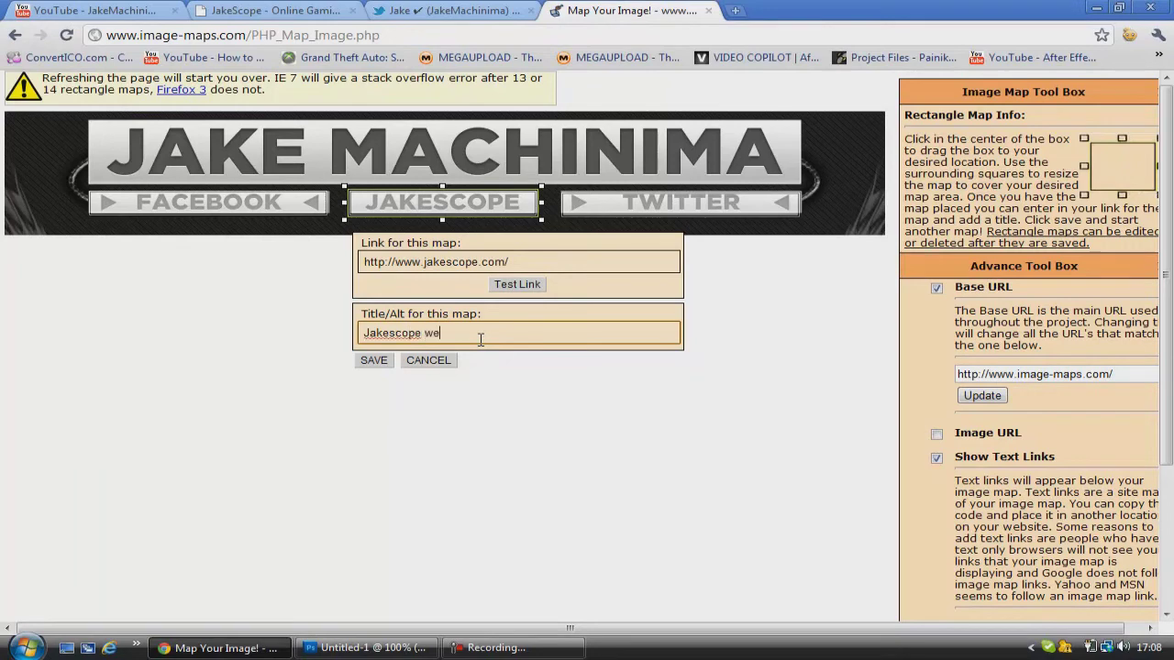
type("Jakescope website")
left_click(374, 362)
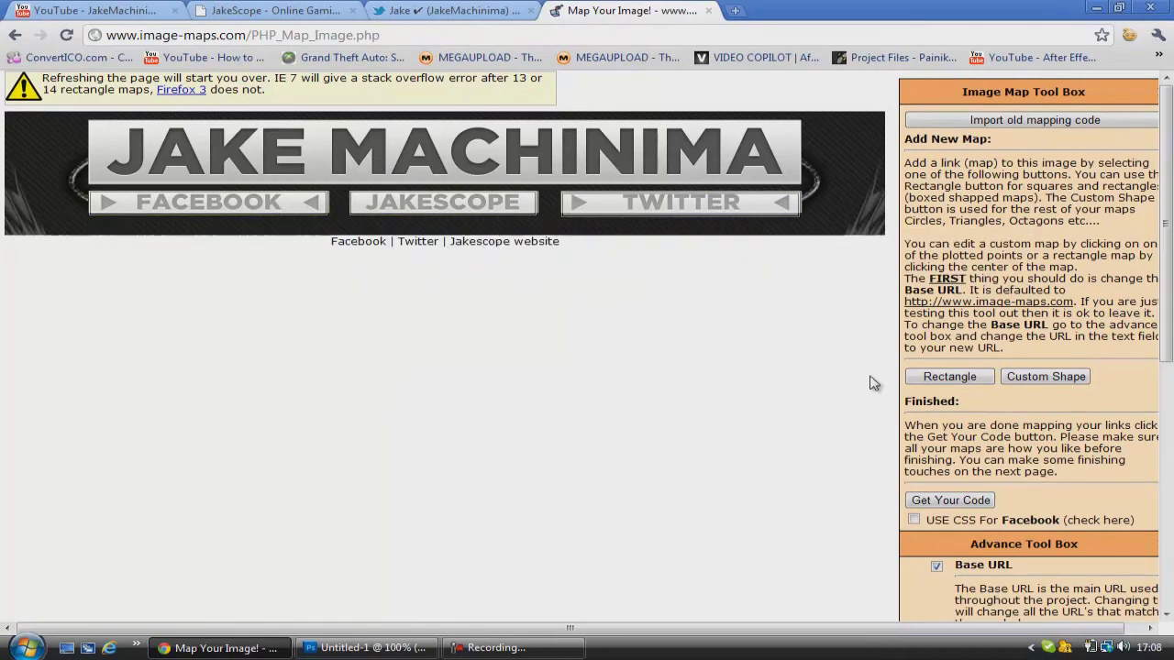
- Generate the banner's HTML image map code in compressed form and copy all of it
left_click(951, 504)
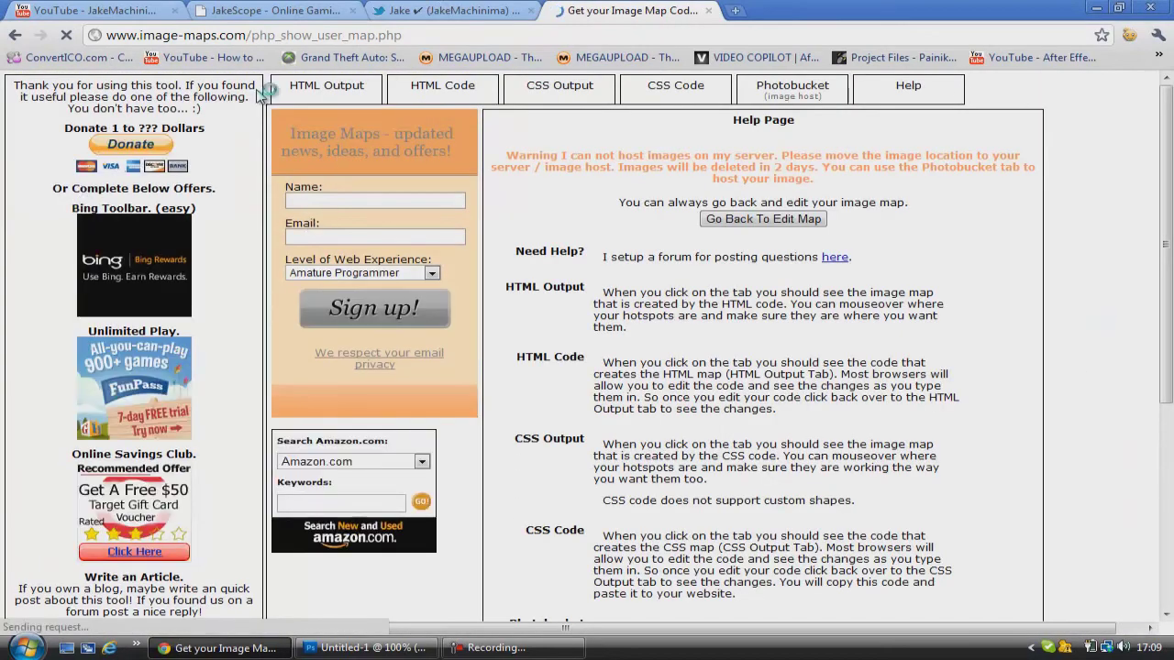
left_click(449, 93)
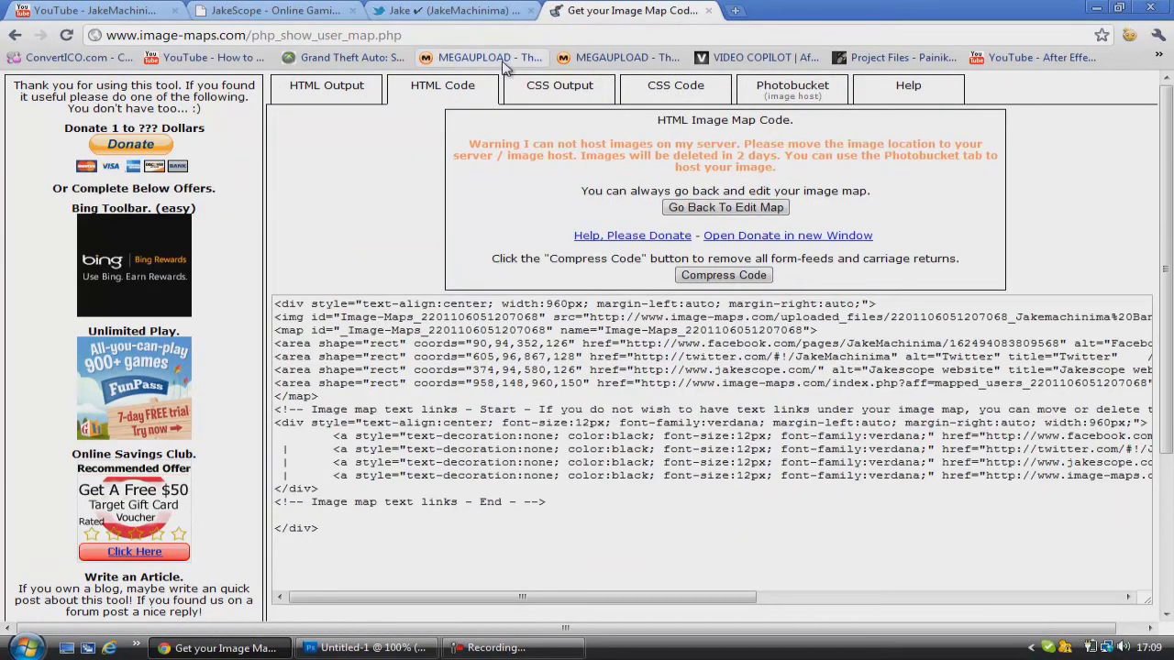
left_click(724, 275)
left_click(708, 320)
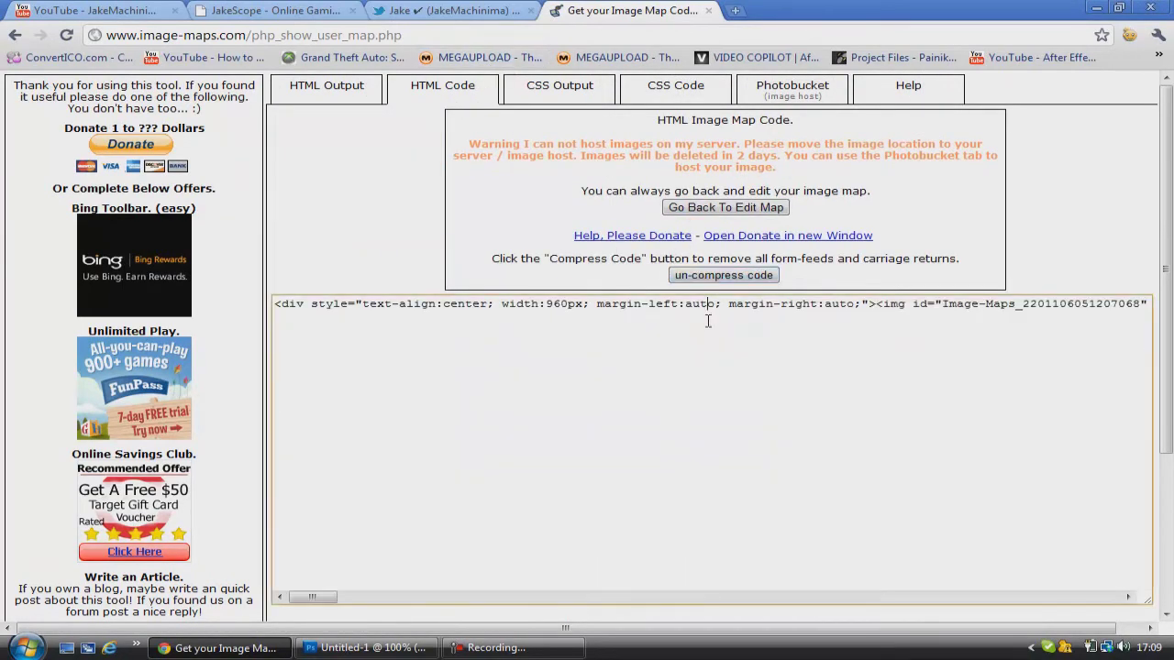
left_click_drag(277, 304, 896, 379)
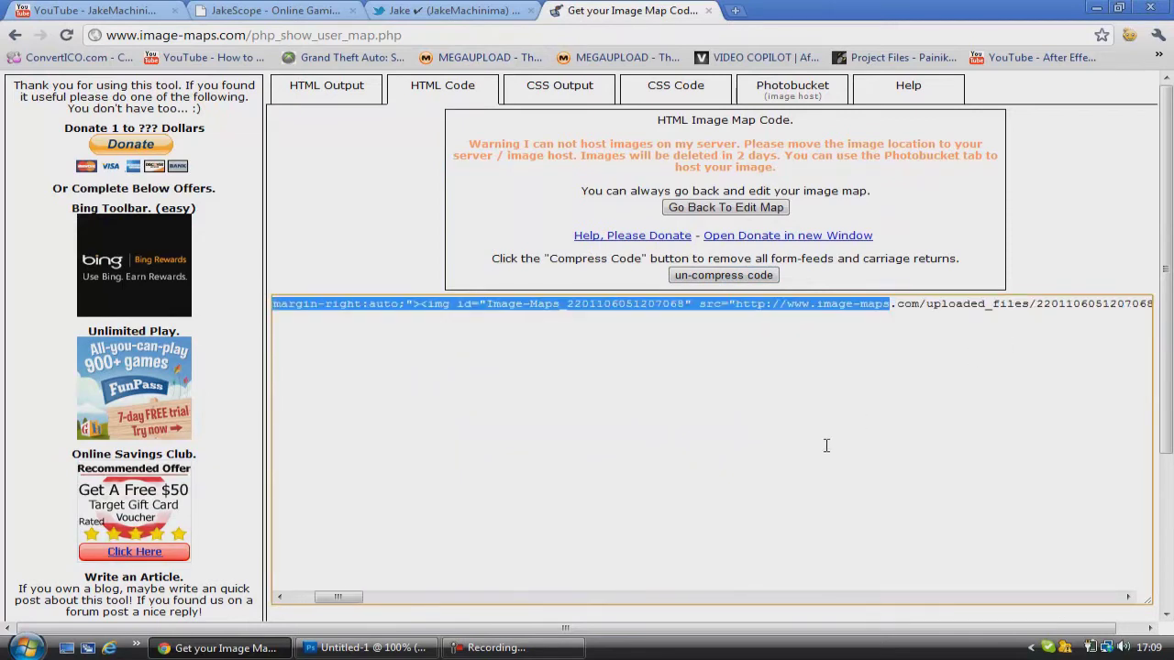
key("ctrl+a")
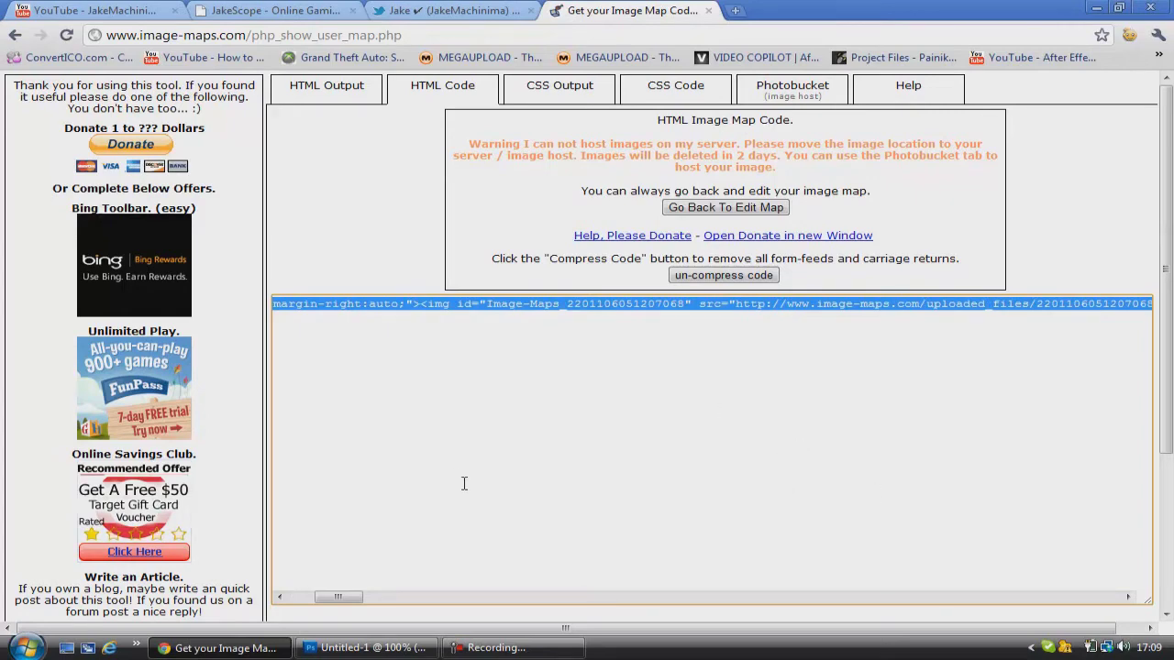
- Create a new text document on the desktop and show the desktop icons
left_click(220, 647)
right_click(256, 368)
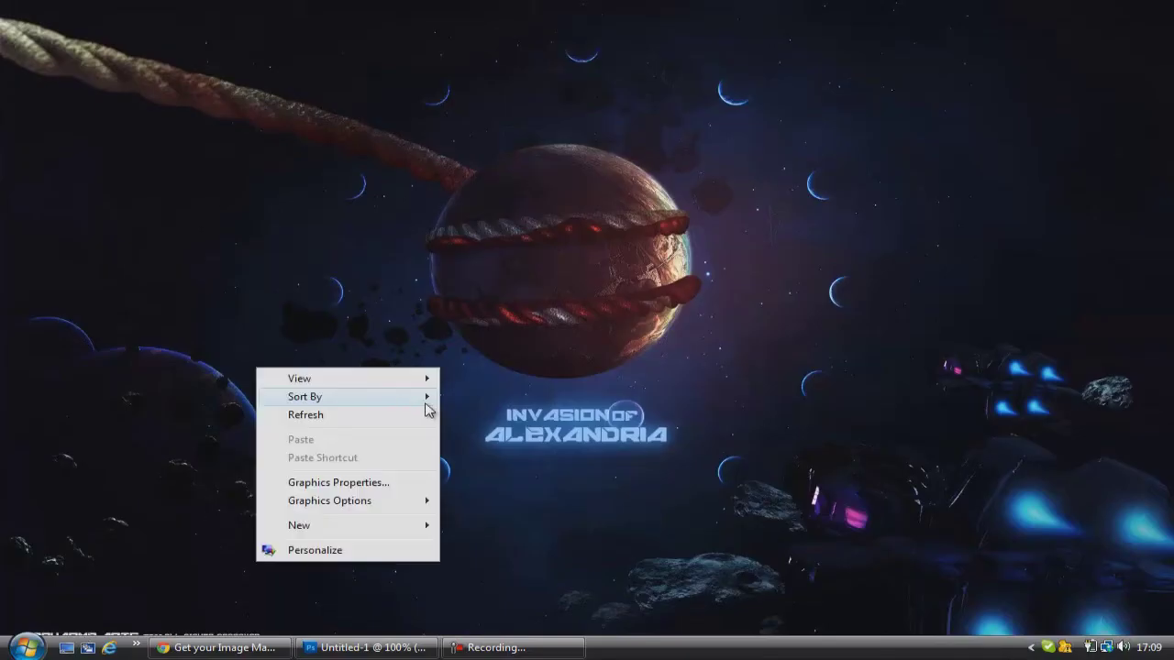
mouse_move(374, 527)
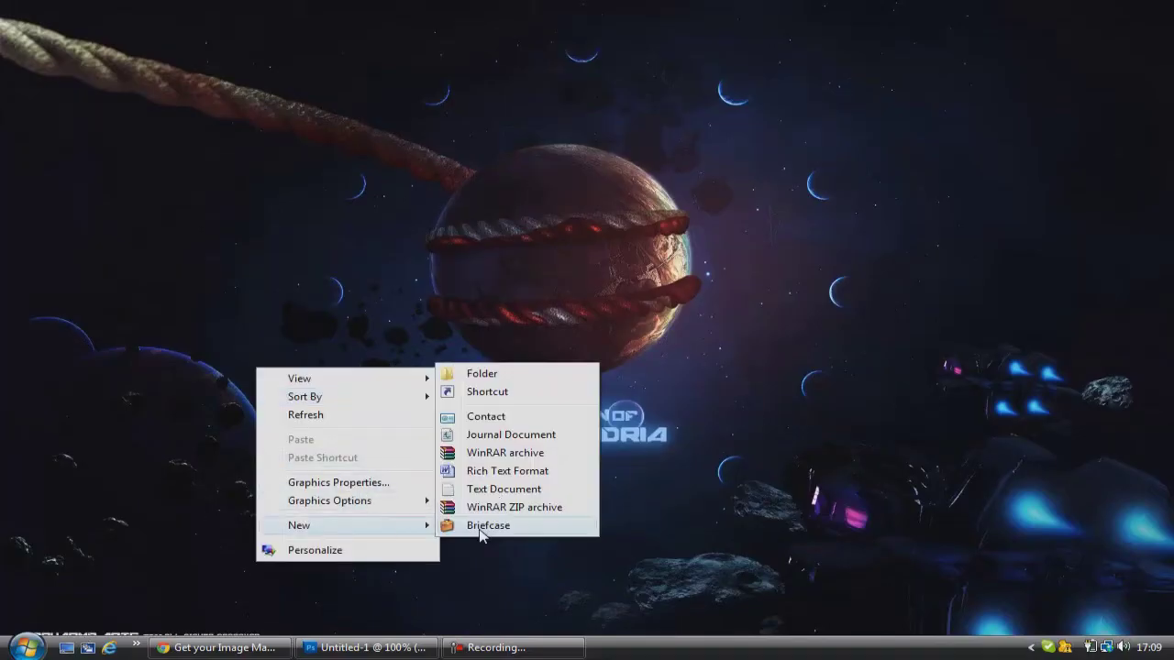
left_click(509, 490)
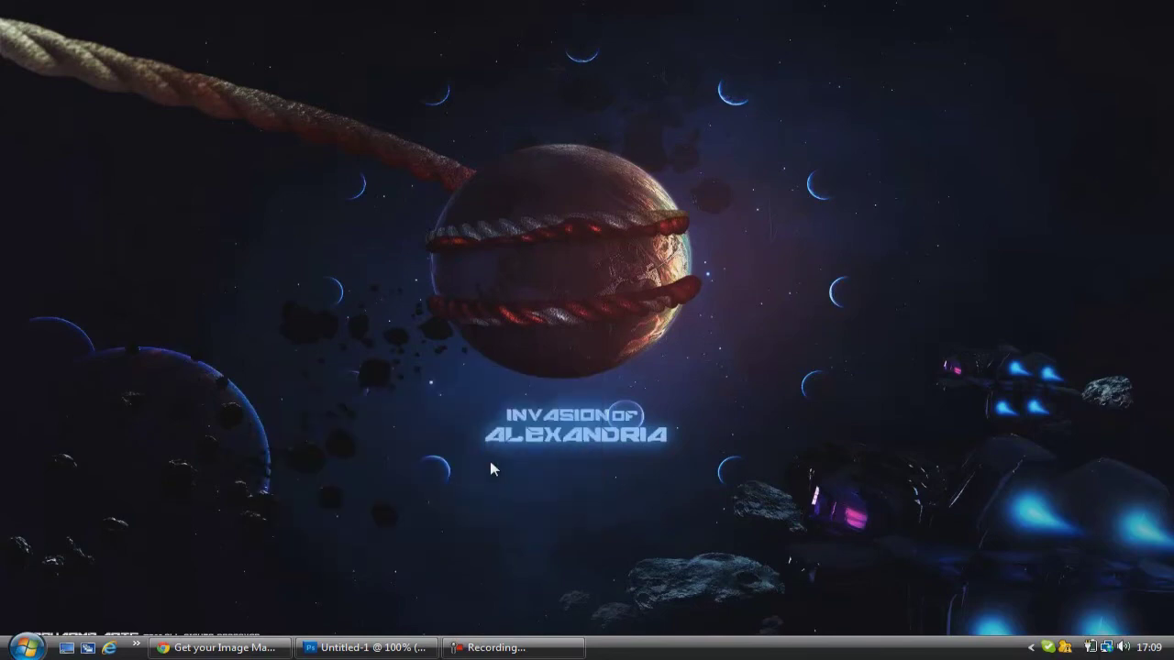
right_click(490, 470)
mouse_move(632, 278)
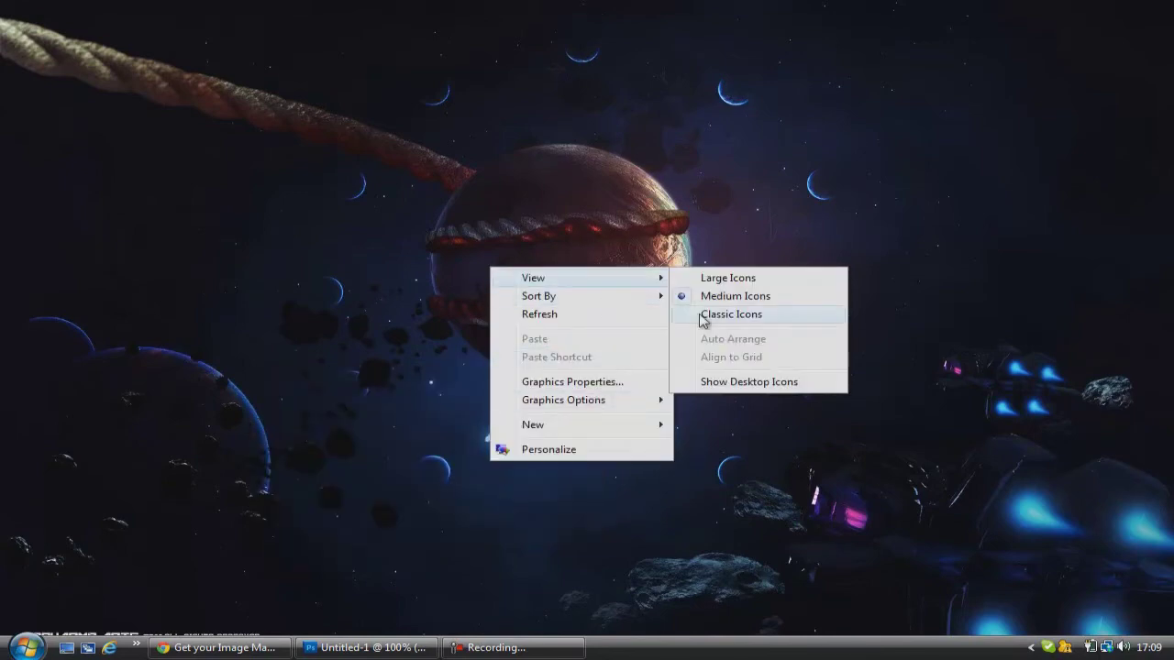
left_click(738, 384)
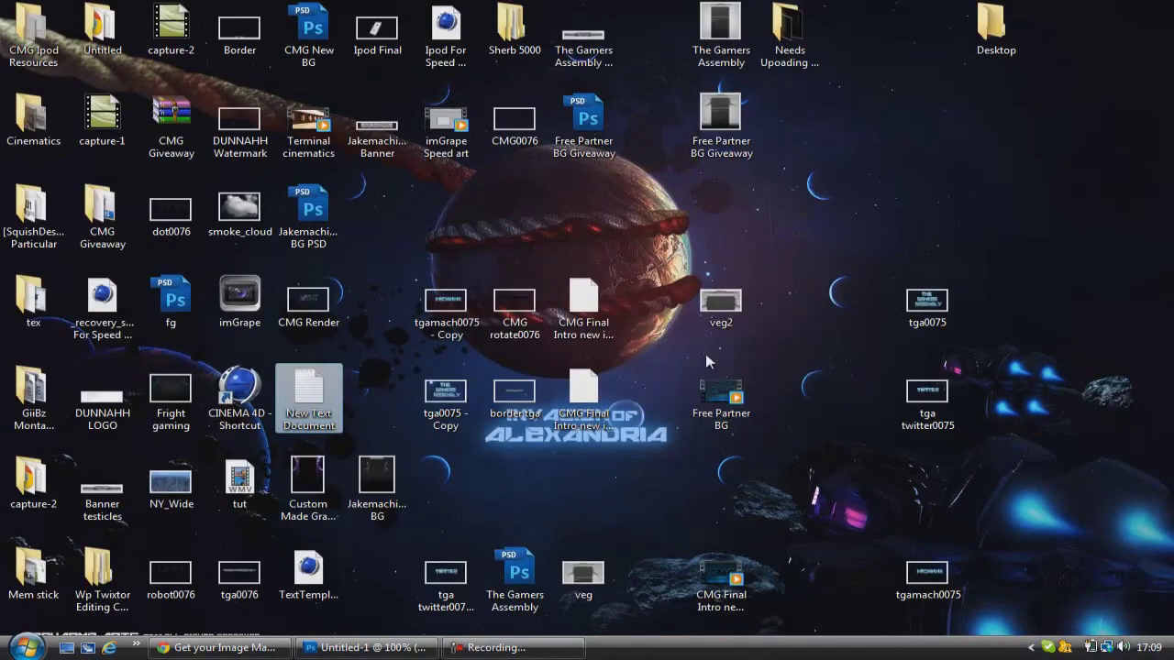
- Paste the copied image map code into the new text document in Notepad, then save and close it
double_click(312, 383)
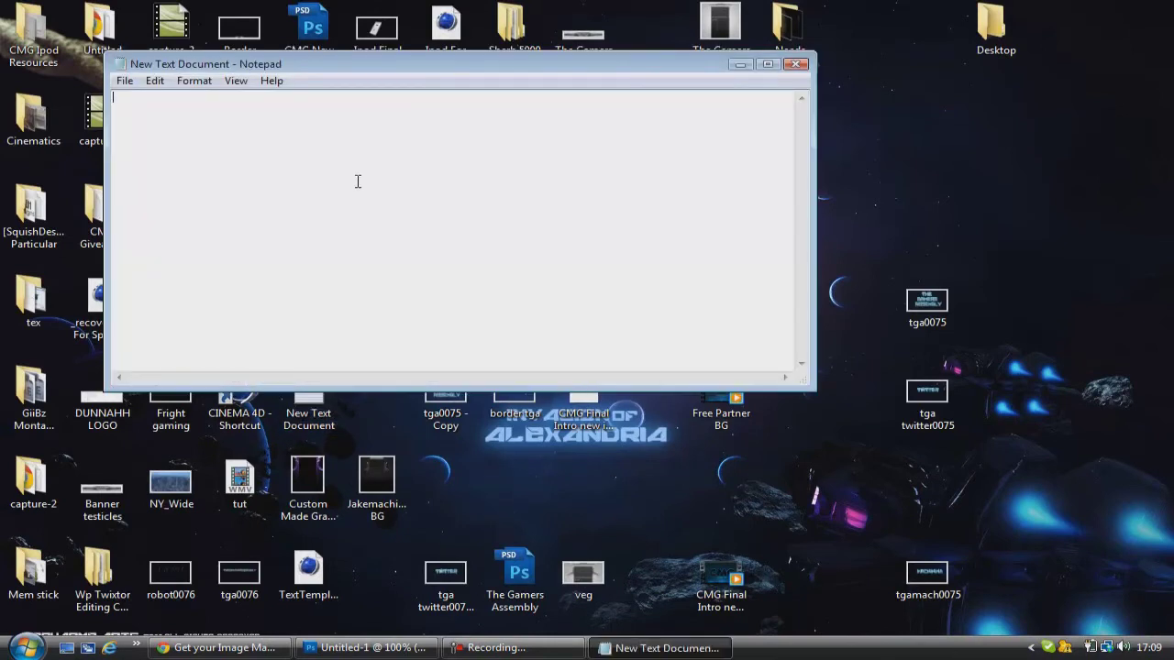
key("ctrl+v")
left_click(125, 81)
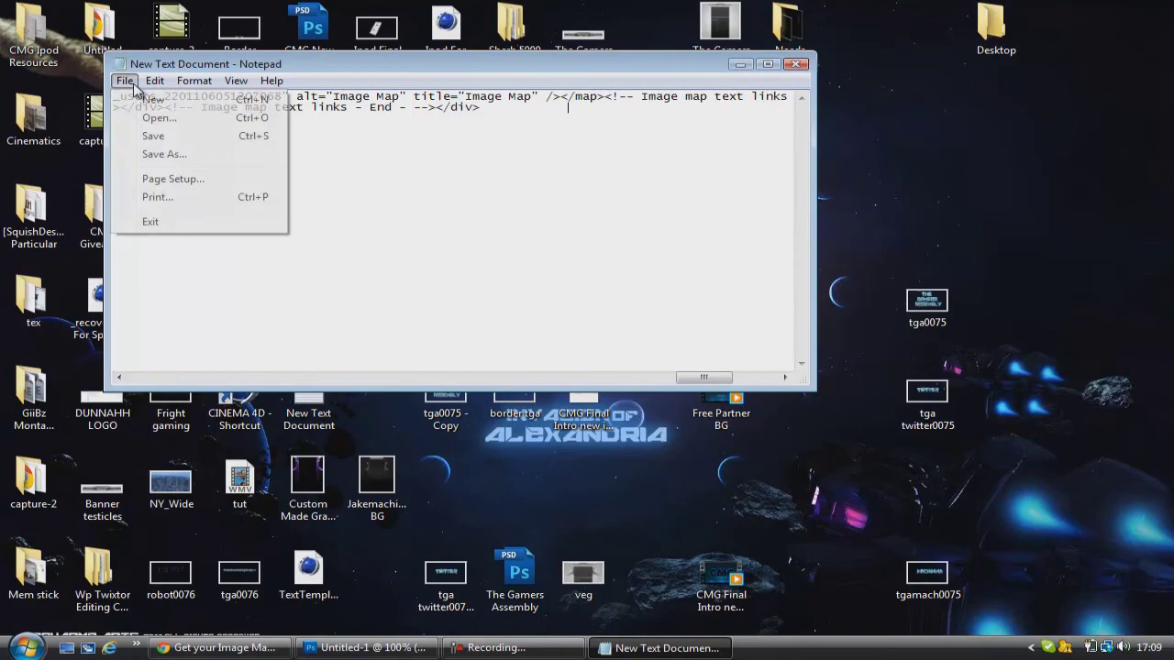
left_click(136, 138)
left_click(797, 63)
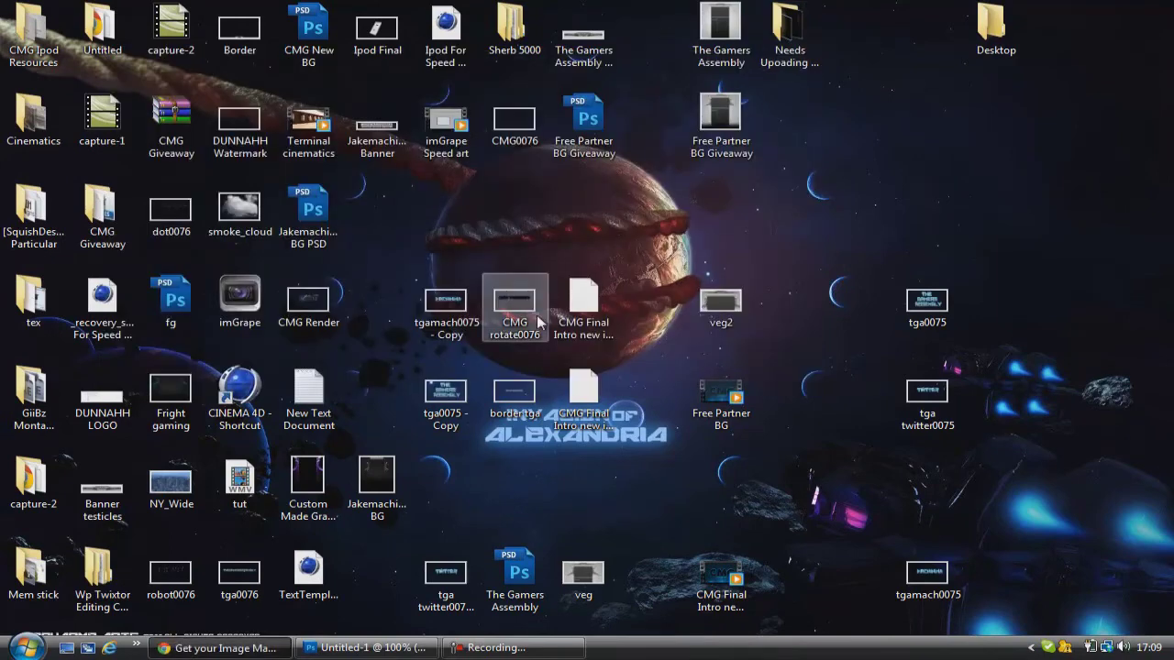
- Rename the new text document on the desktop as "Jakemachinima banner code"
left_click(320, 435)
key("F2")
key("BackSpace")
type("Jake")
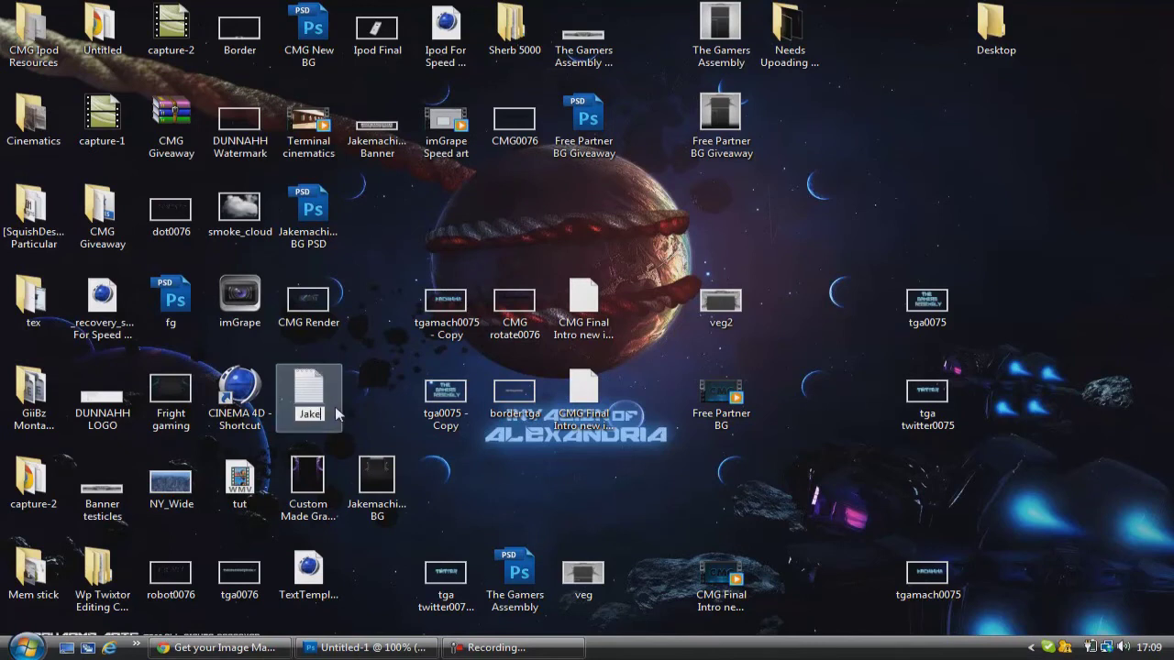
type("machinima")
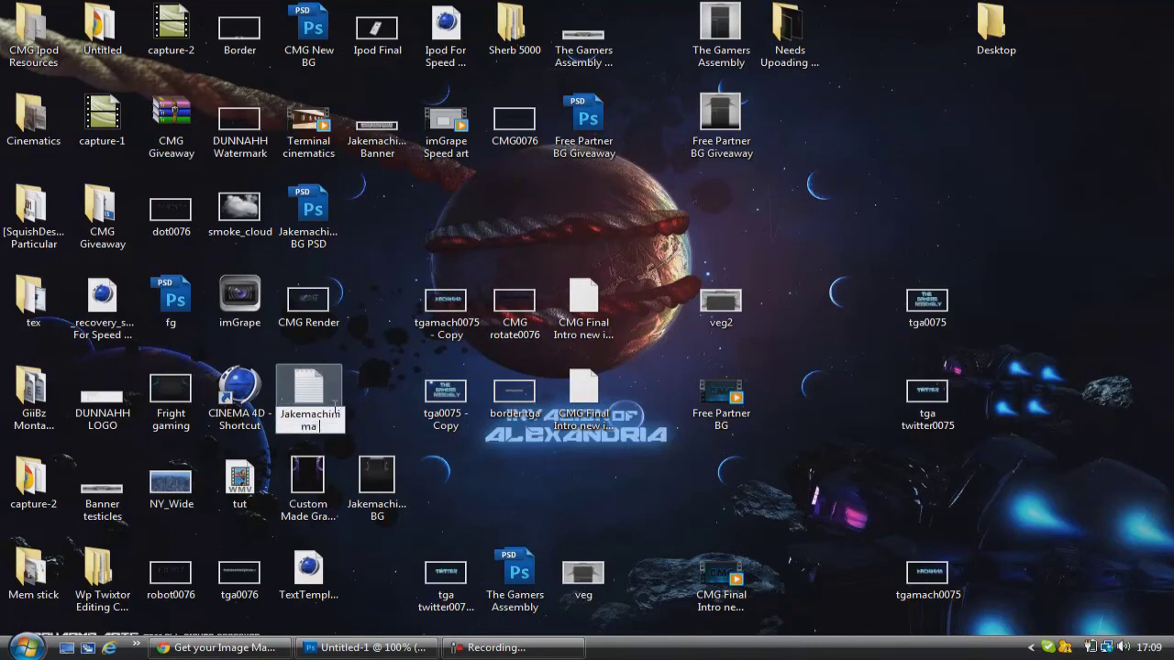
type(" banner code")
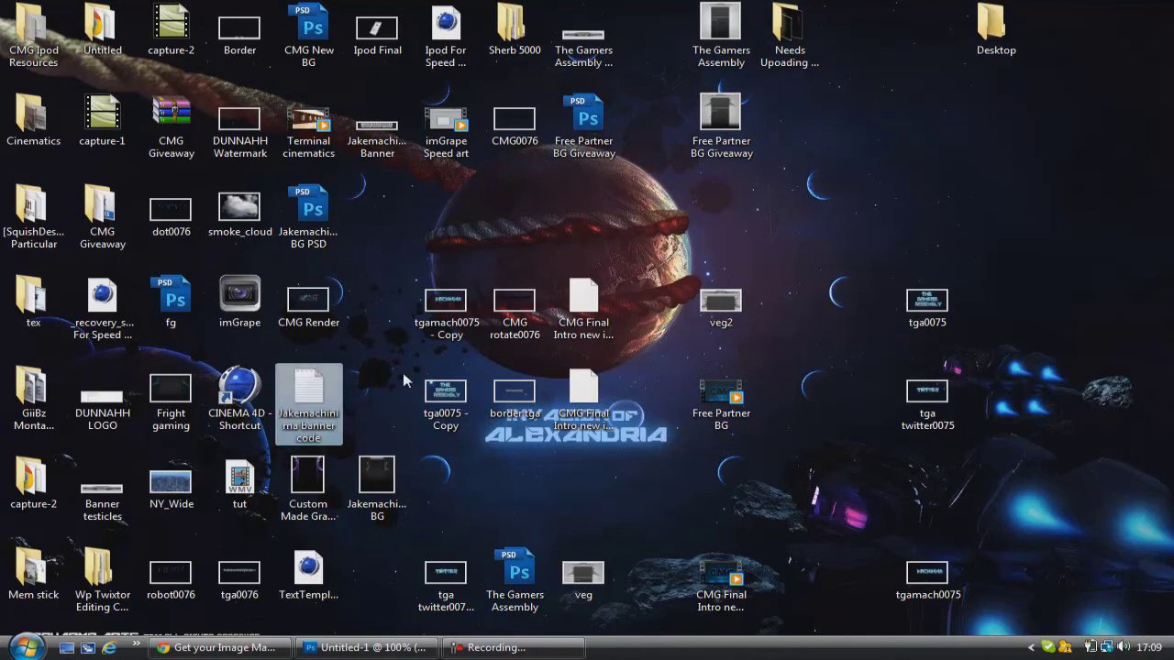
left_click(403, 372)
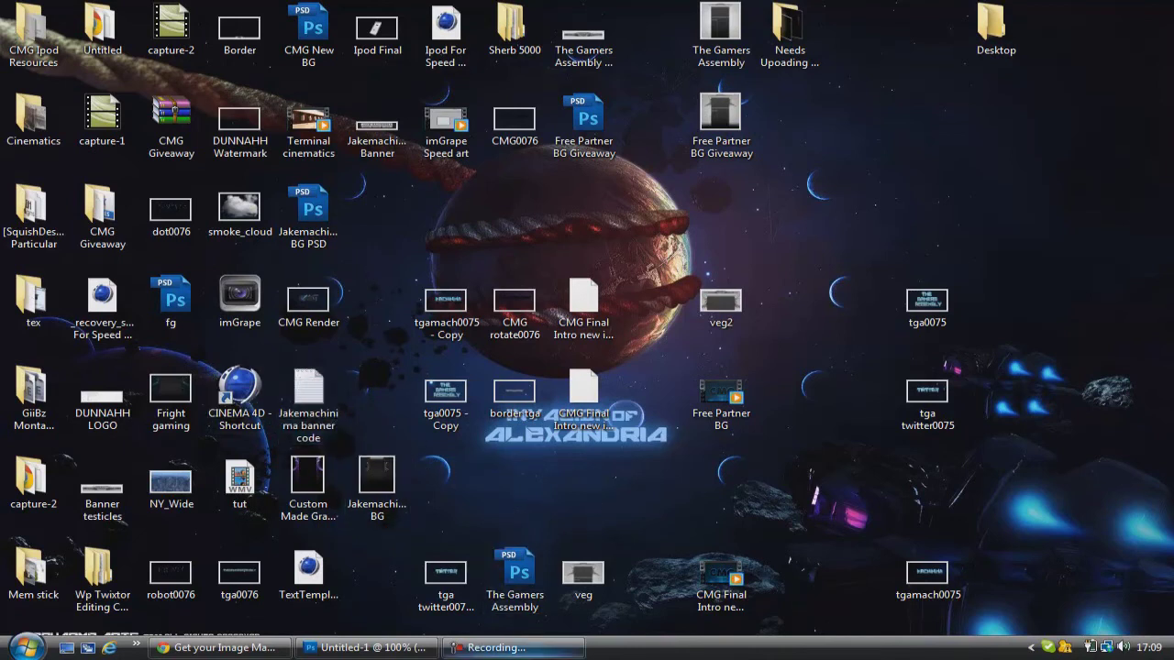
- Switch back to Chrome and bring up the open JakeMachinima YouTube channel page
left_click(220, 648)
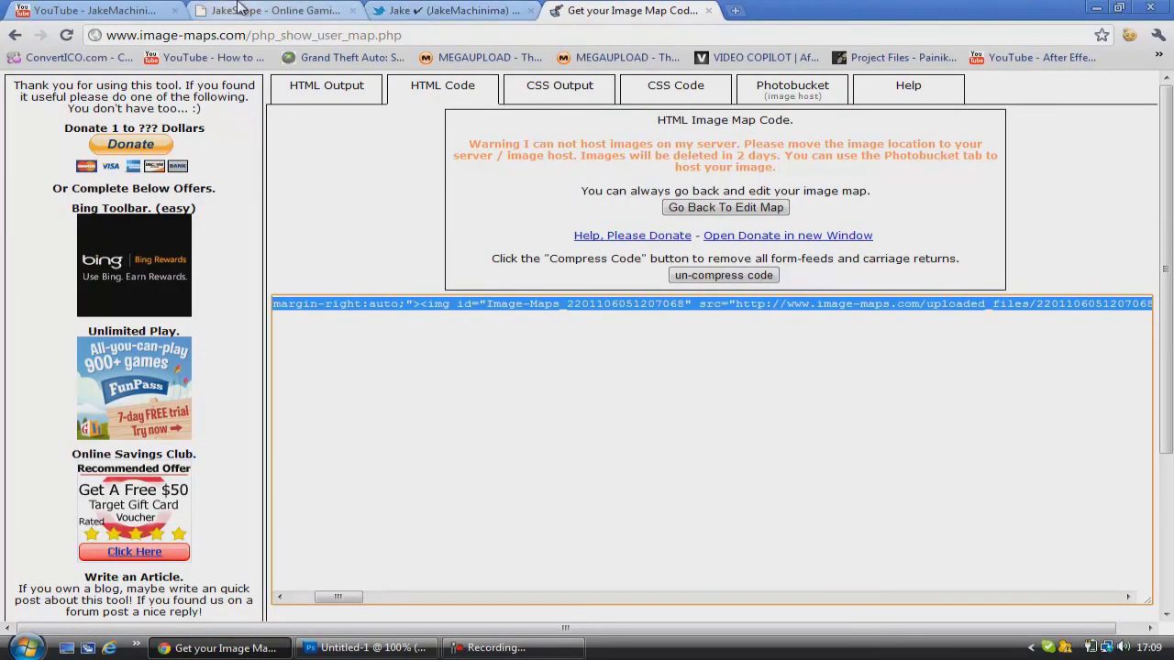
left_click(101, 10)
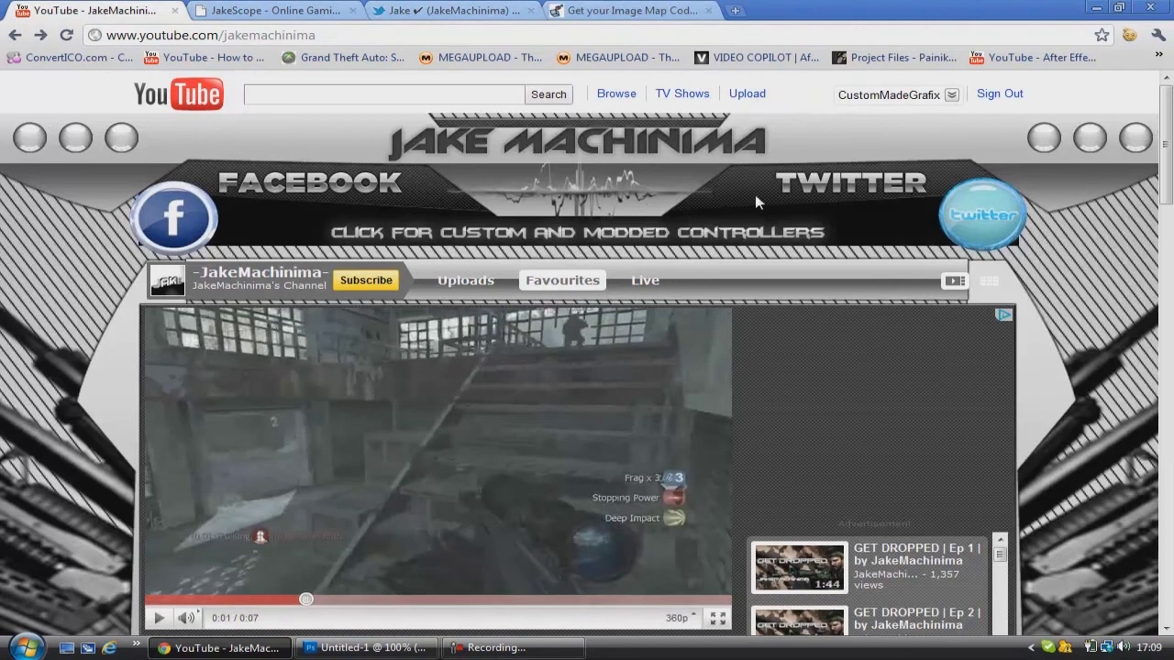